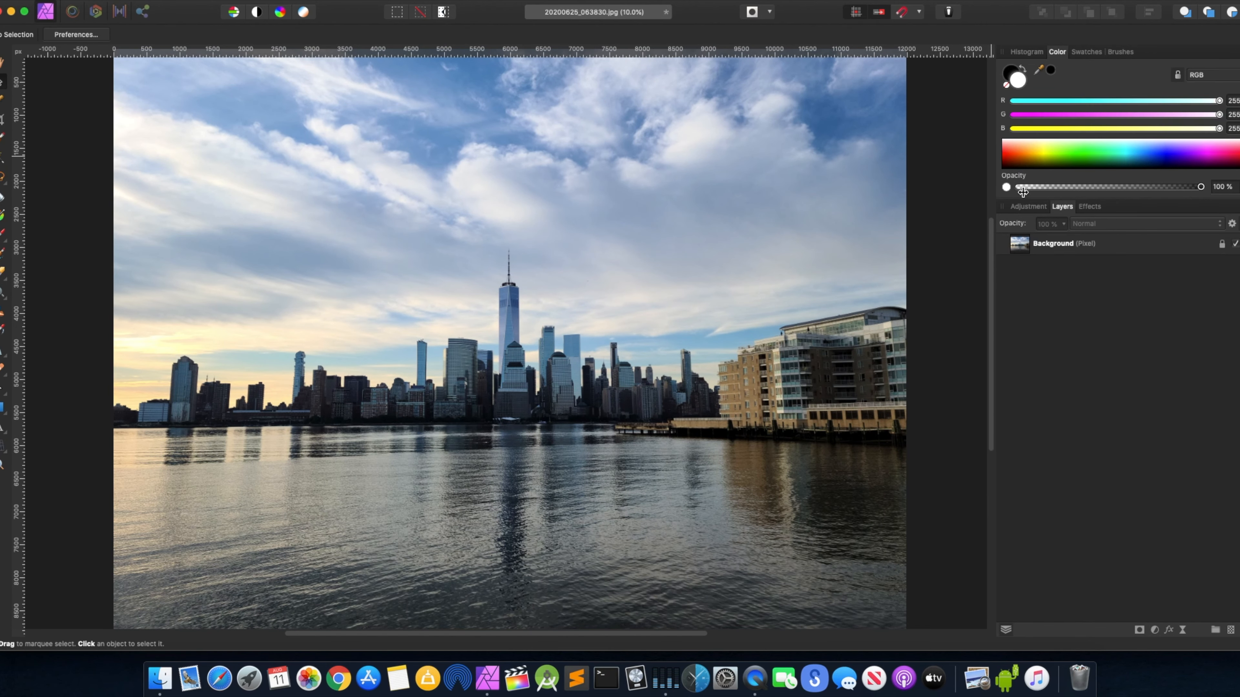
# Add a Shadows / Highlights adjustment to the skyline photo and close its settings
pyautogui.click(1029, 206)
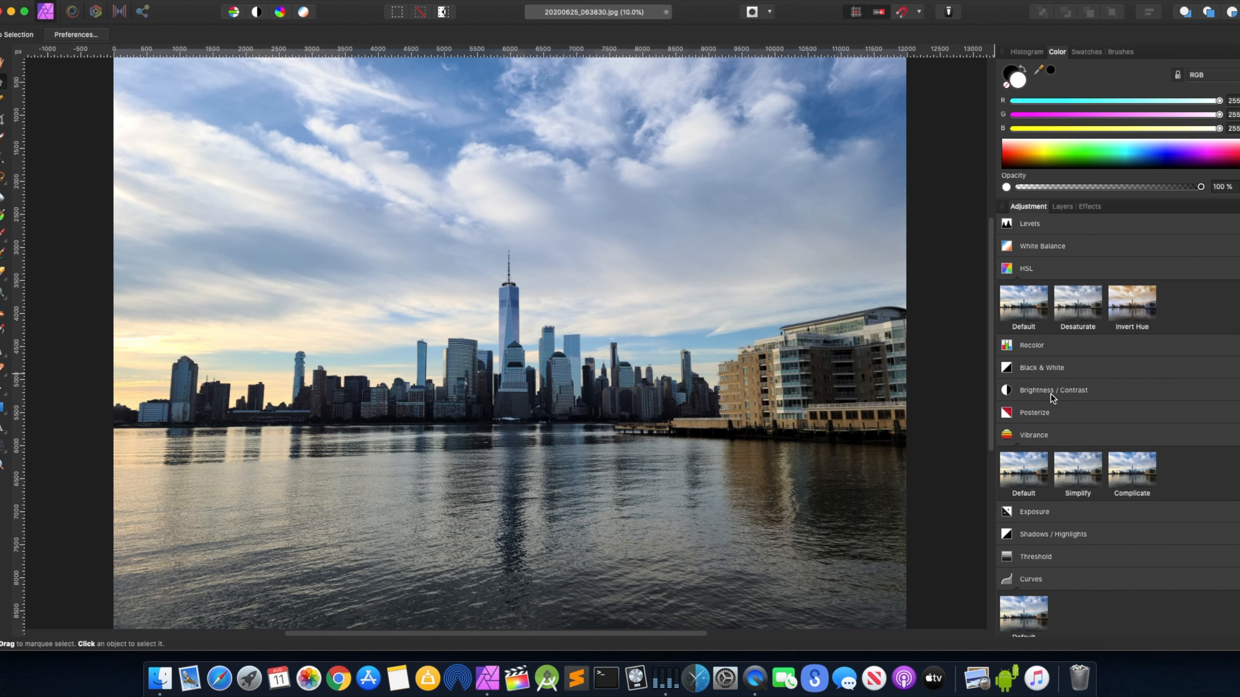
pyautogui.click(1027, 533)
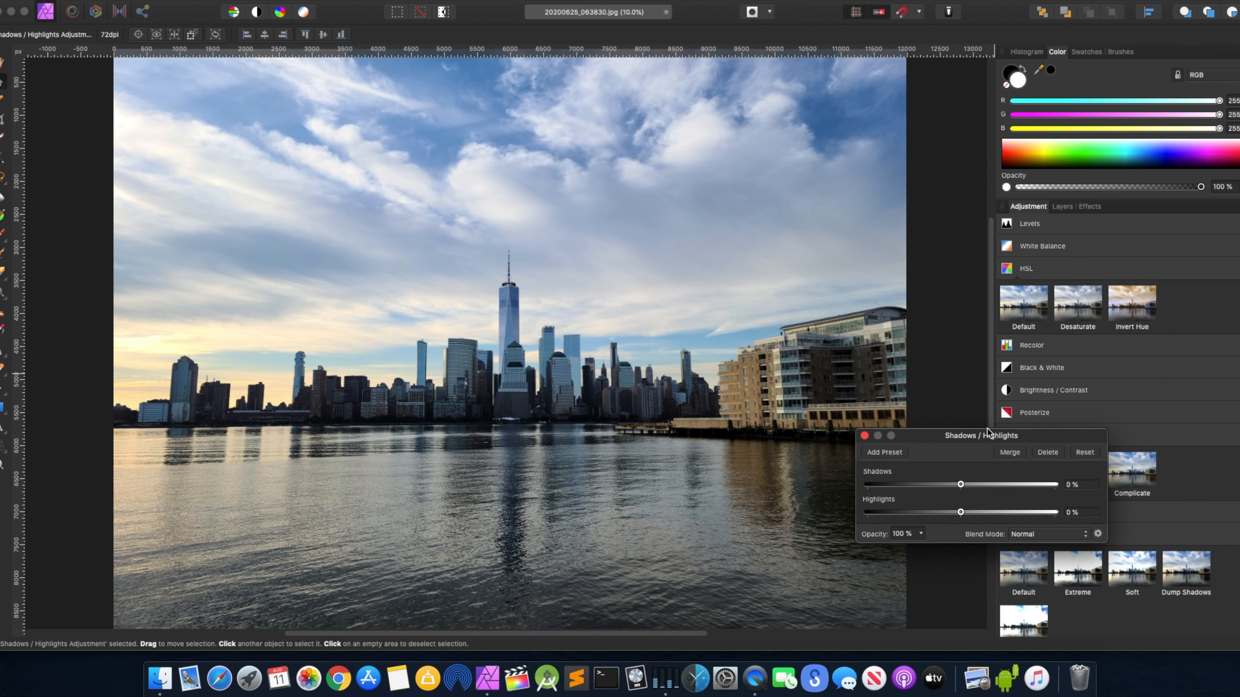
pyautogui.click(863, 436)
# Add a Curves adjustment that raises the master curve's black point, with an extra node near the curve's middle
pyautogui.scroll(-6, 1048, 385)
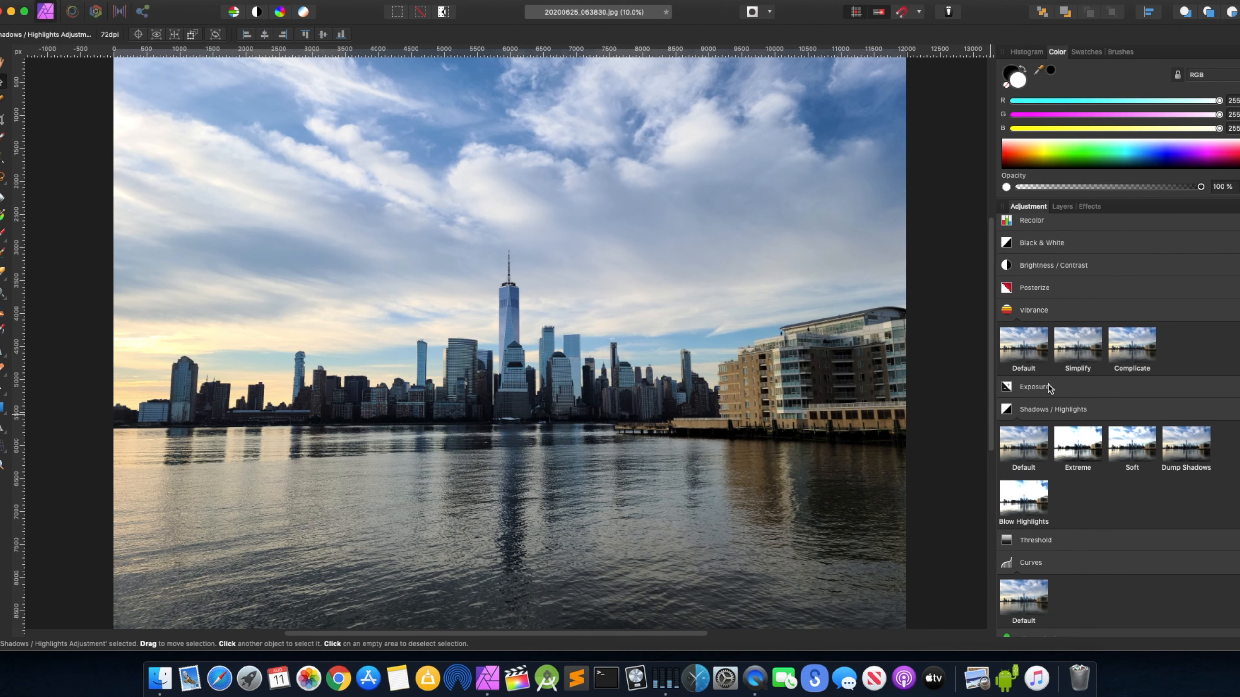
pyautogui.click(1035, 420)
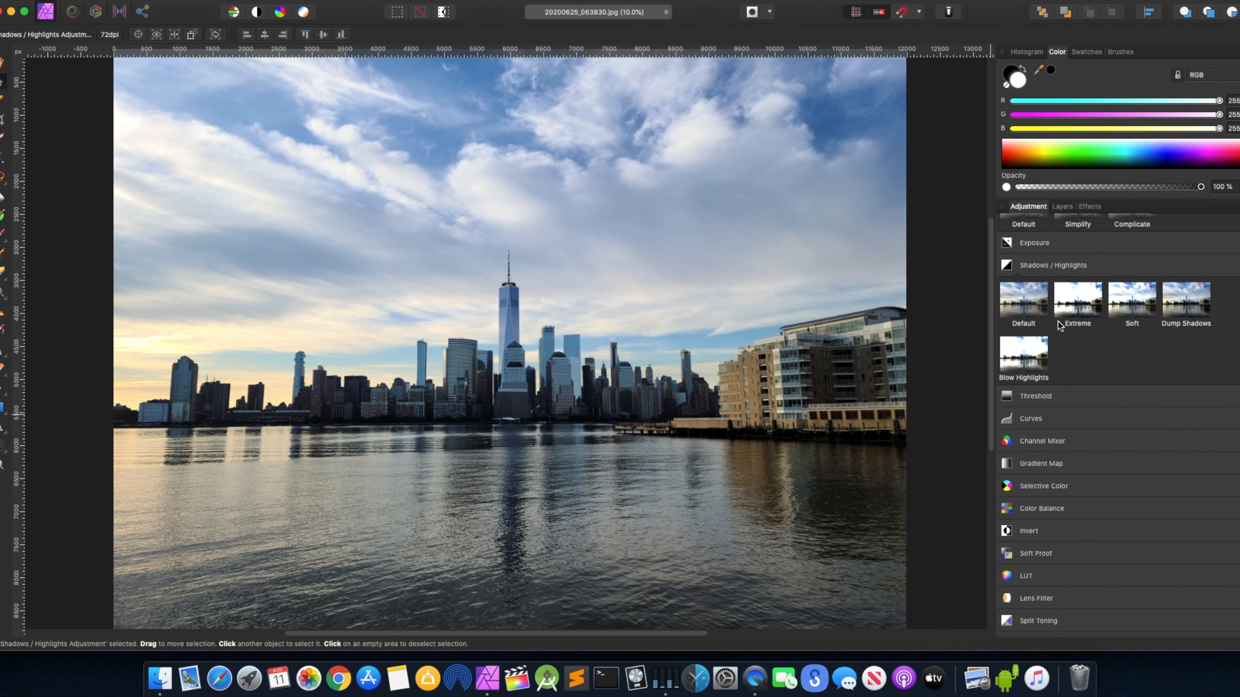
pyautogui.scroll(1, 1046, 278)
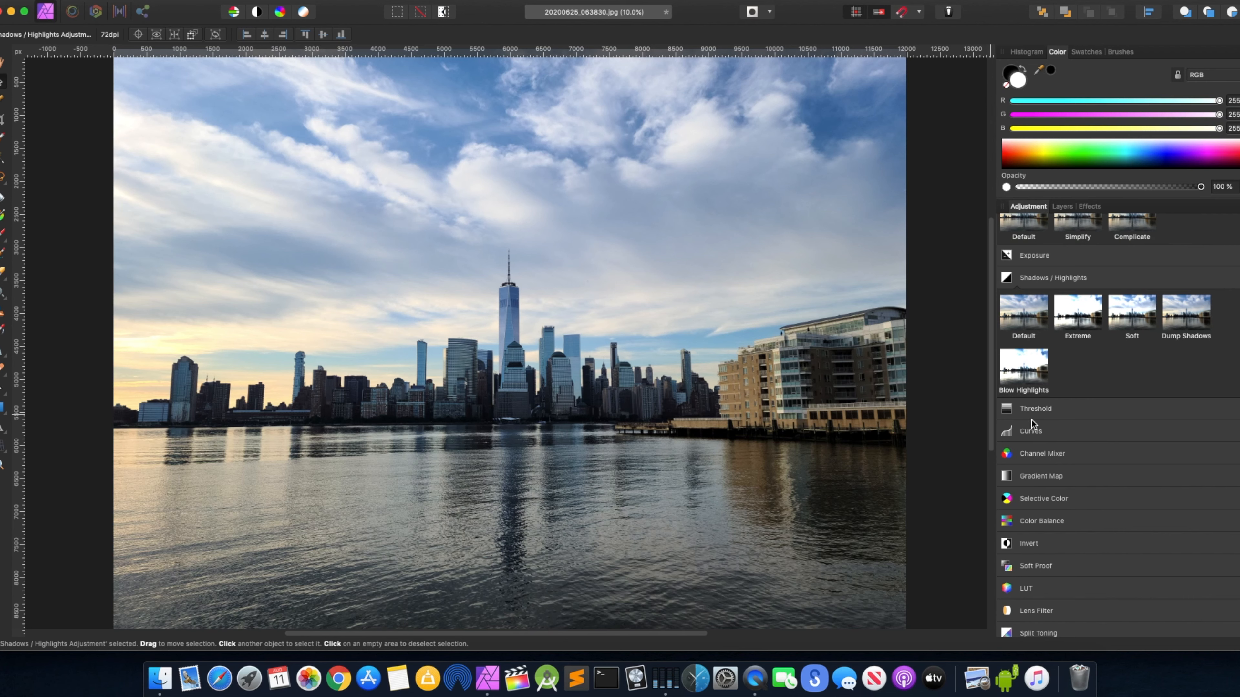
pyautogui.click(1026, 436)
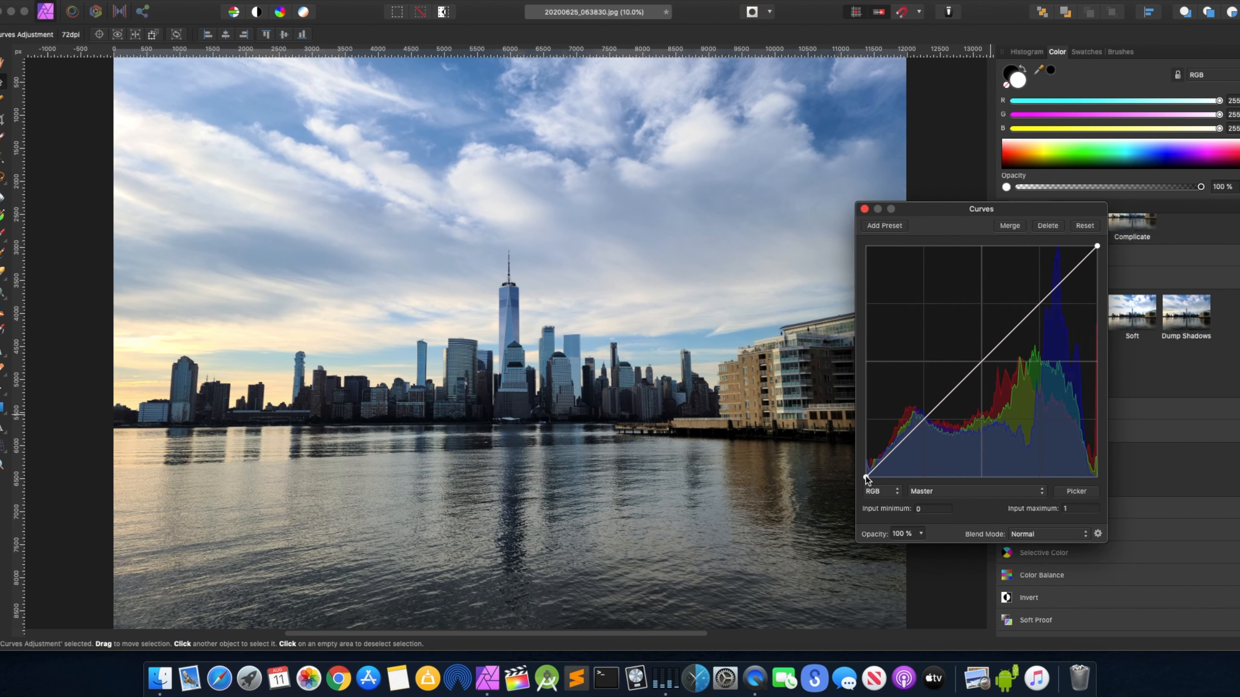
pyautogui.moveTo(865, 476); pyautogui.dragTo(860, 447)
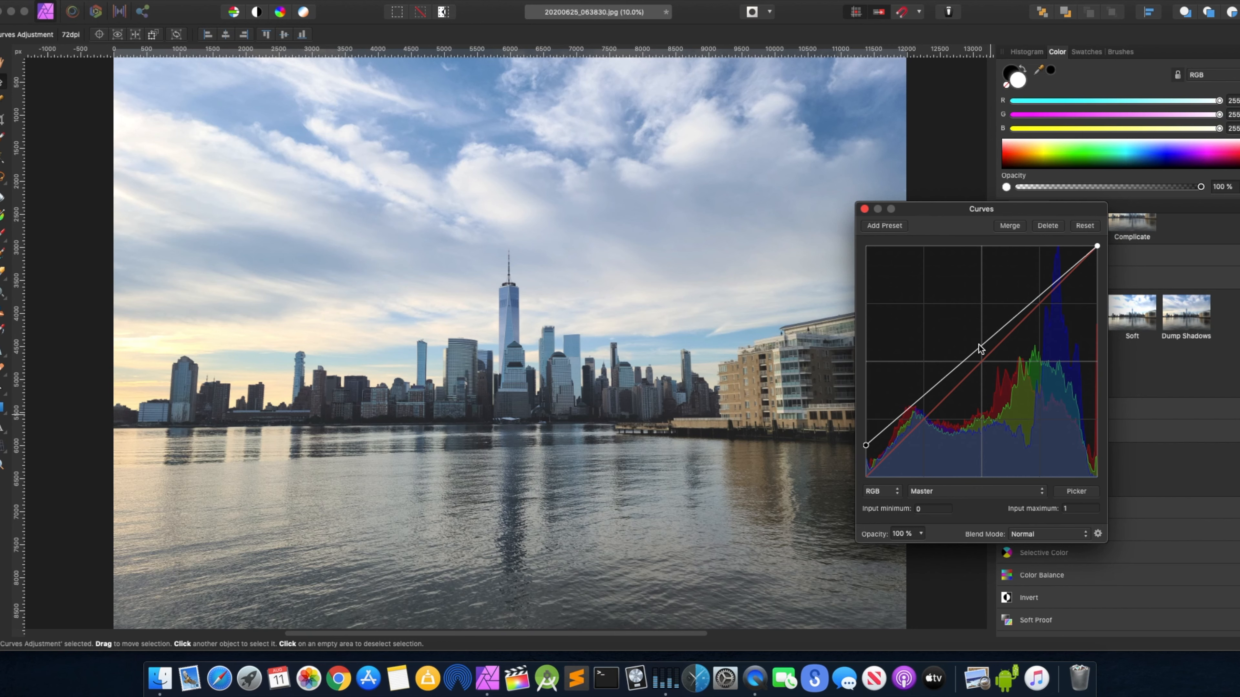
pyautogui.moveTo(968, 351)
pyautogui.mouseDown()
pyautogui.moveTo(974, 360)
pyautogui.moveTo(973, 350)
pyautogui.mouseUp()
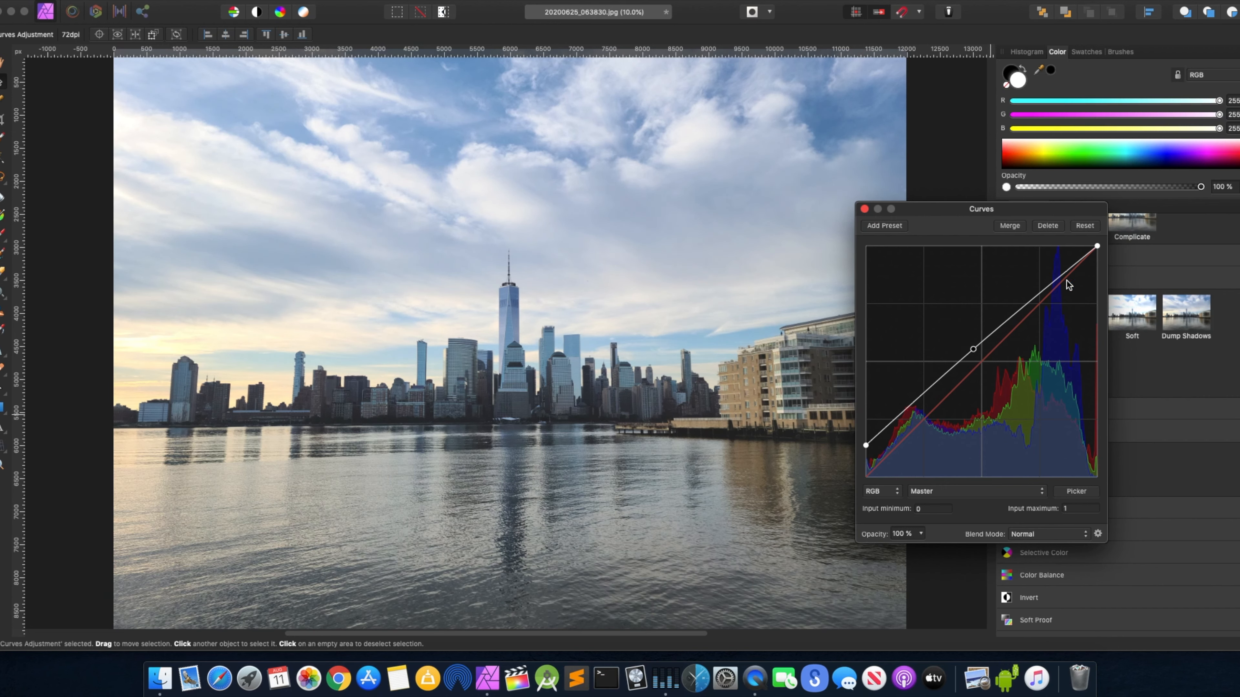
pyautogui.moveTo(1097, 246)
pyautogui.mouseDown()
pyautogui.moveTo(1097, 261)
pyautogui.moveTo(1076, 249)
pyautogui.moveTo(1097, 246)
pyautogui.mouseUp()
pyautogui.click(864, 209)
# Add an HSL adjustment and shift the blues by 5.1° hue, 26% saturation and -9% luminosity
pyautogui.scroll(5, 1037, 307)
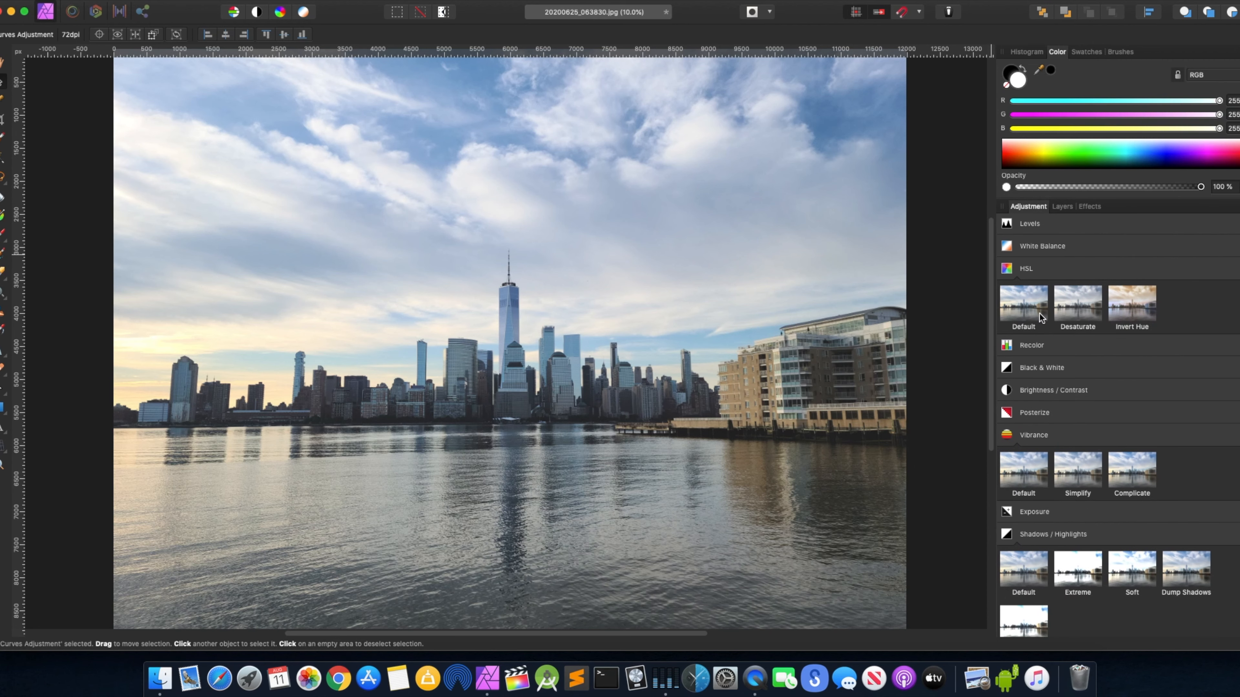
pyautogui.click(1035, 271)
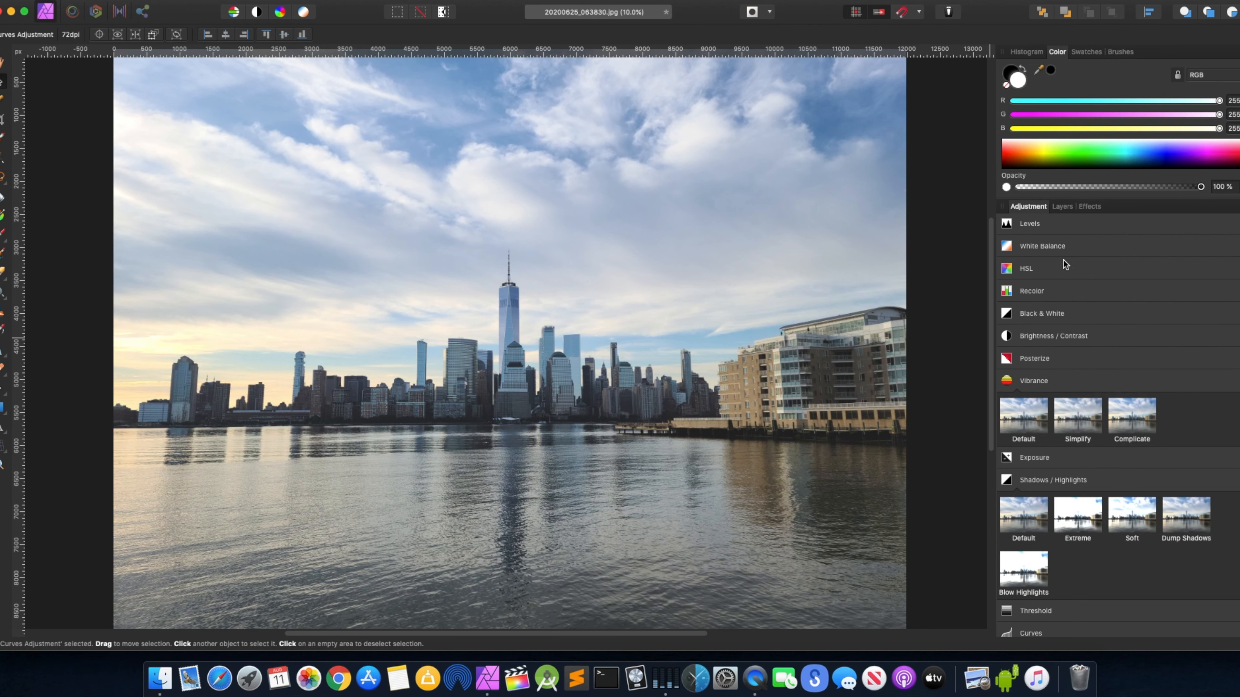
pyautogui.click(1032, 271)
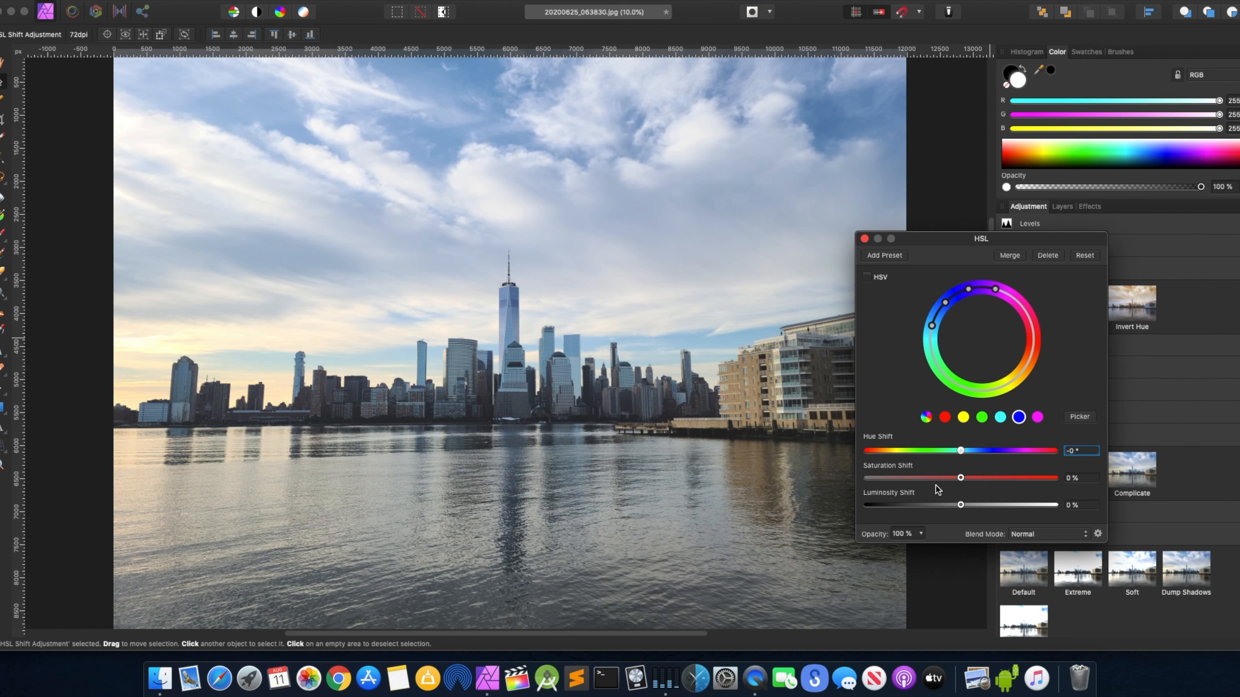
pyautogui.moveTo(961, 506); pyautogui.dragTo(965, 459)
pyautogui.scroll(-2, 549, 422)
pyautogui.scroll(3, 558, 421)
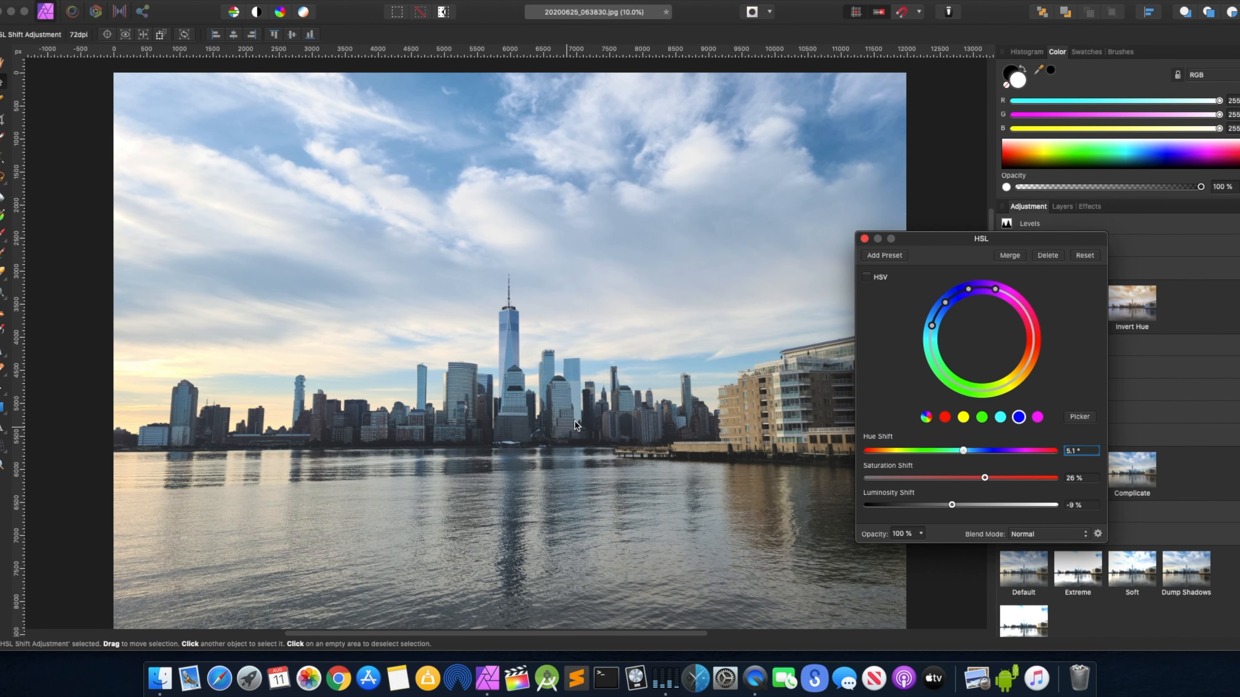
pyautogui.click(865, 239)
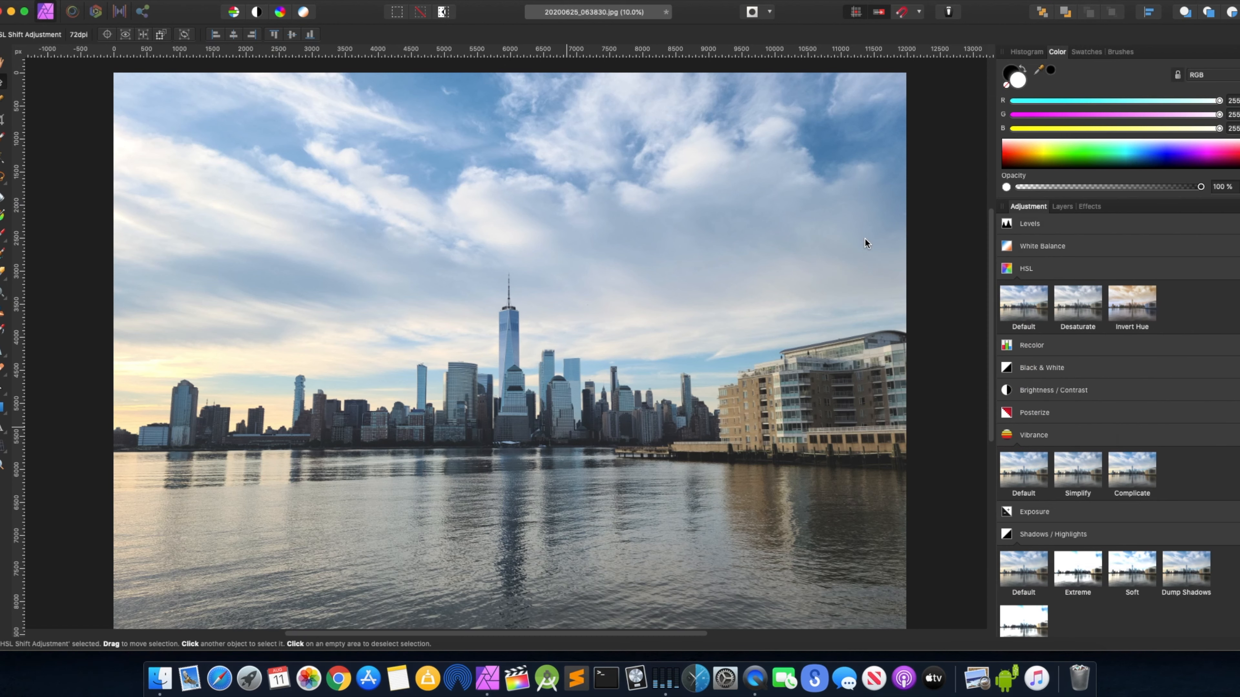
# Add a Vibrance adjustment with vibrance raised to about 17%
pyautogui.scroll(-5, 1044, 383)
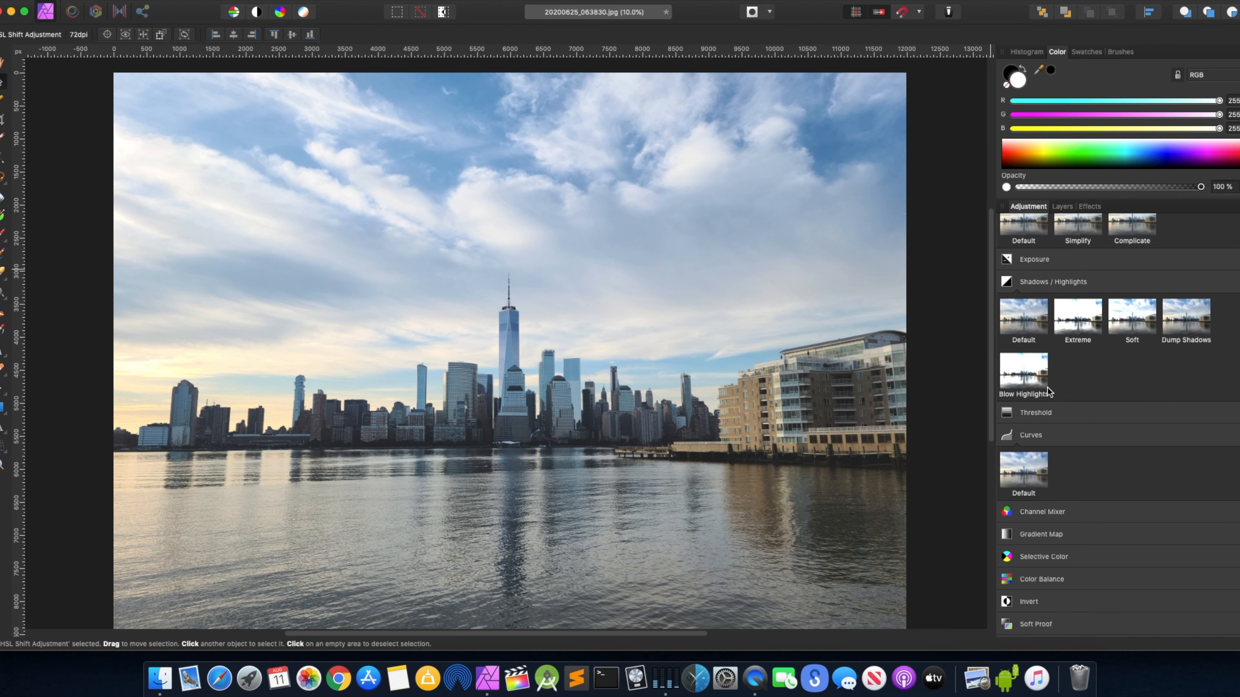
pyautogui.click(1038, 317)
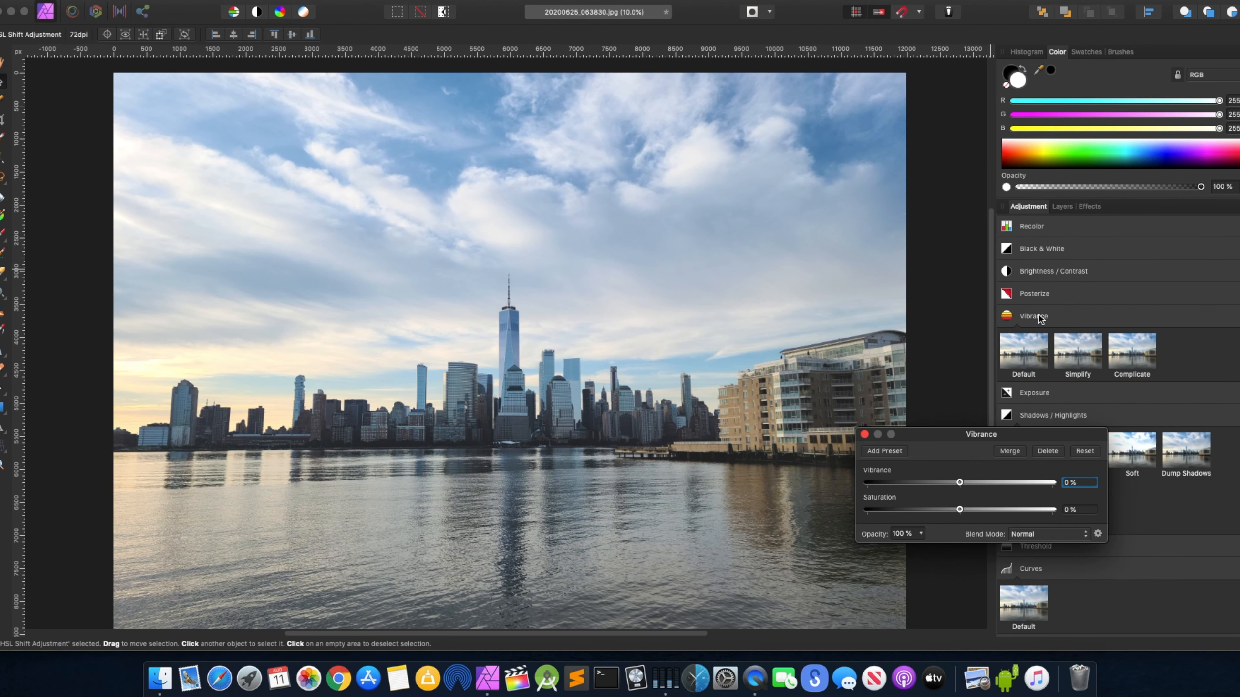
pyautogui.moveTo(960, 483)
pyautogui.mouseDown()
pyautogui.moveTo(1006, 482)
pyautogui.moveTo(899, 487)
pyautogui.moveTo(977, 487)
pyautogui.mouseUp()
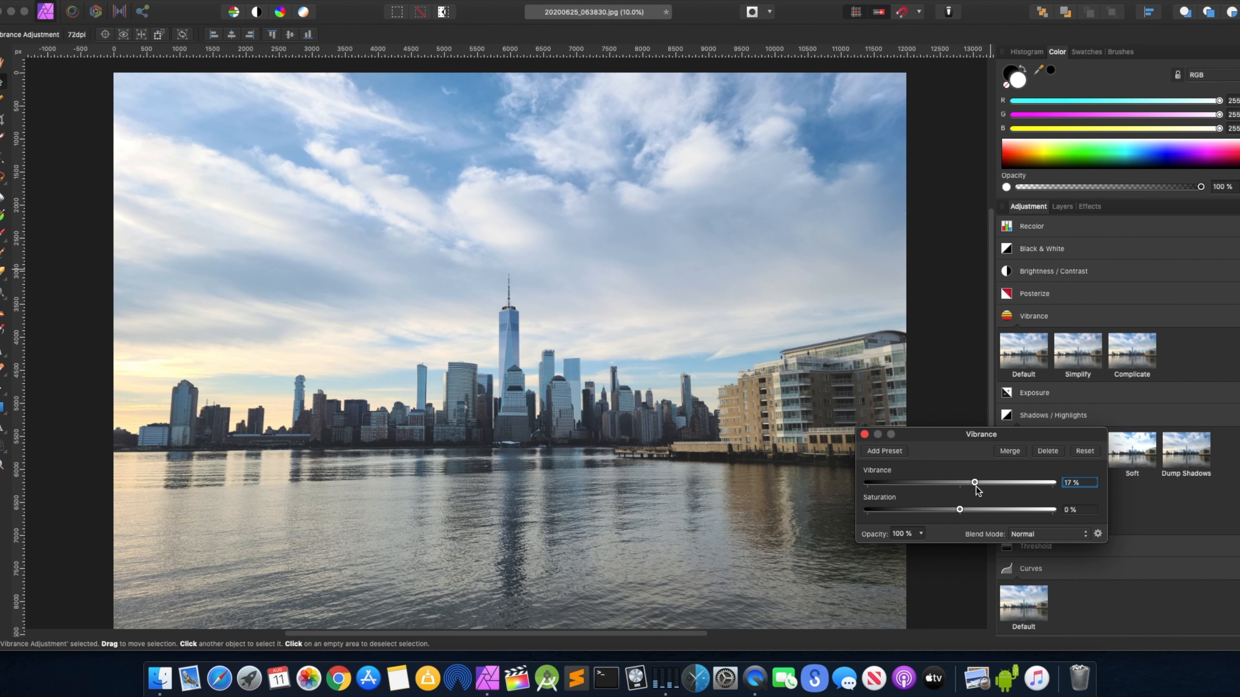
pyautogui.click(864, 434)
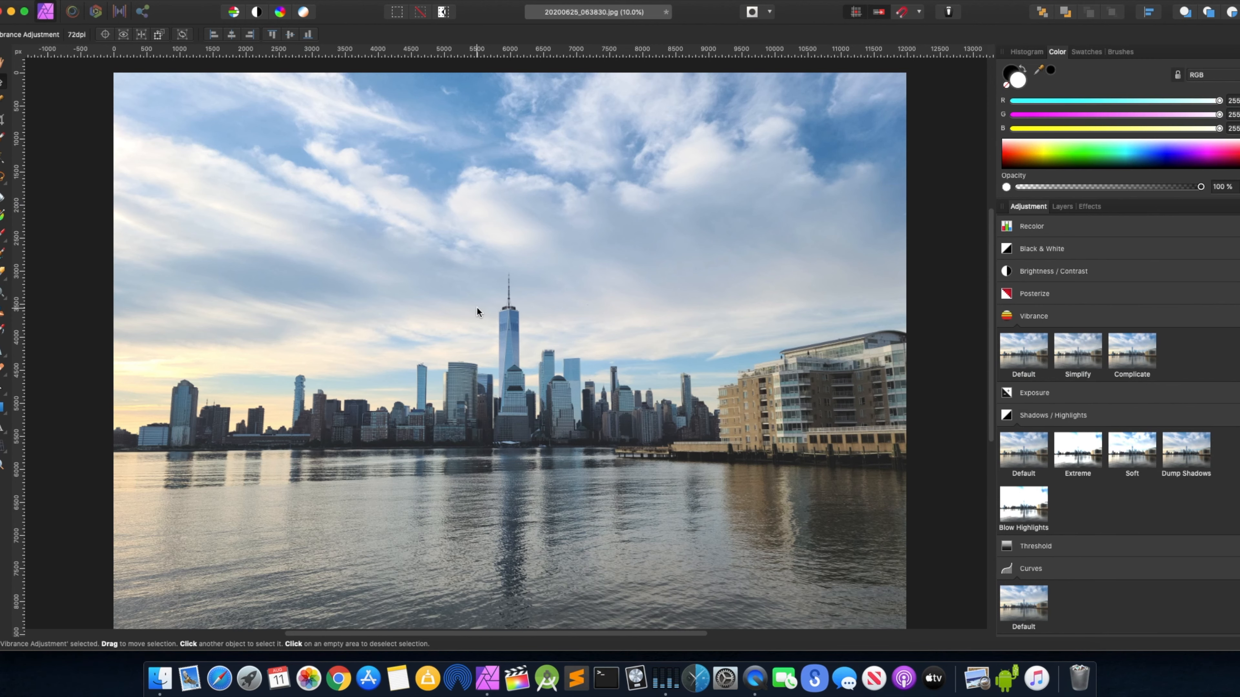
# Add a LUT adjustment to the photo
pyautogui.scroll(5, 476, 312)
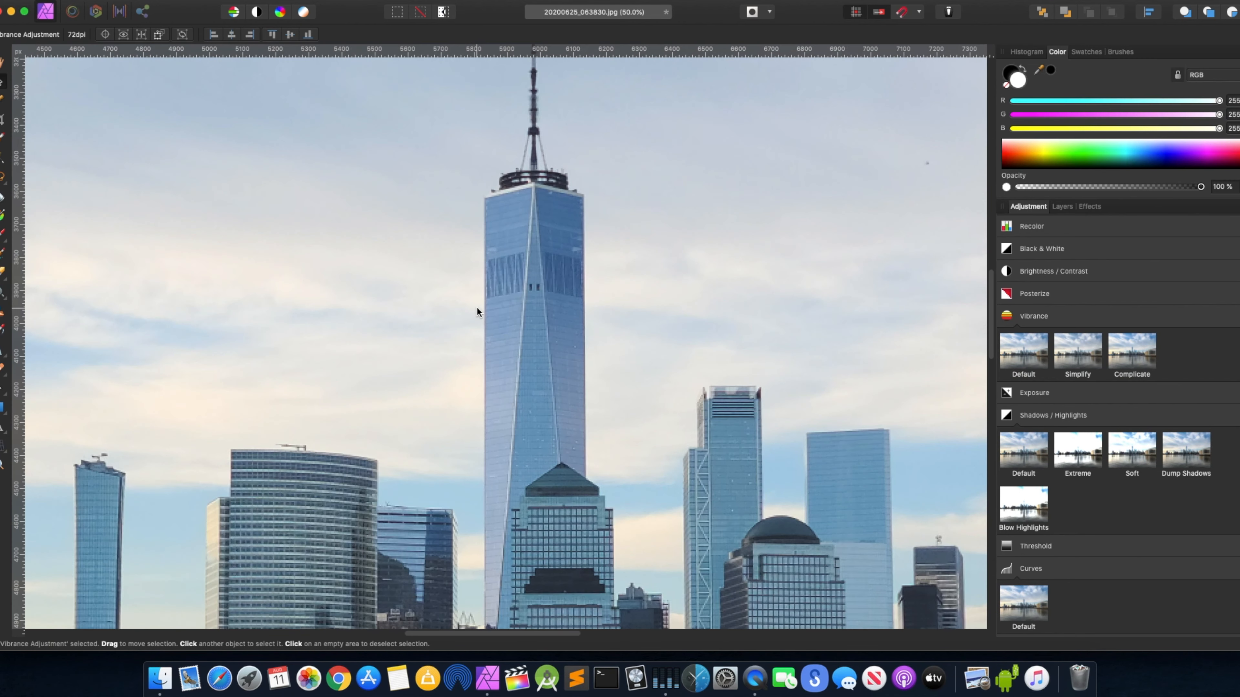
pyautogui.scroll(-4, 476, 306)
pyautogui.scroll(2, 477, 307)
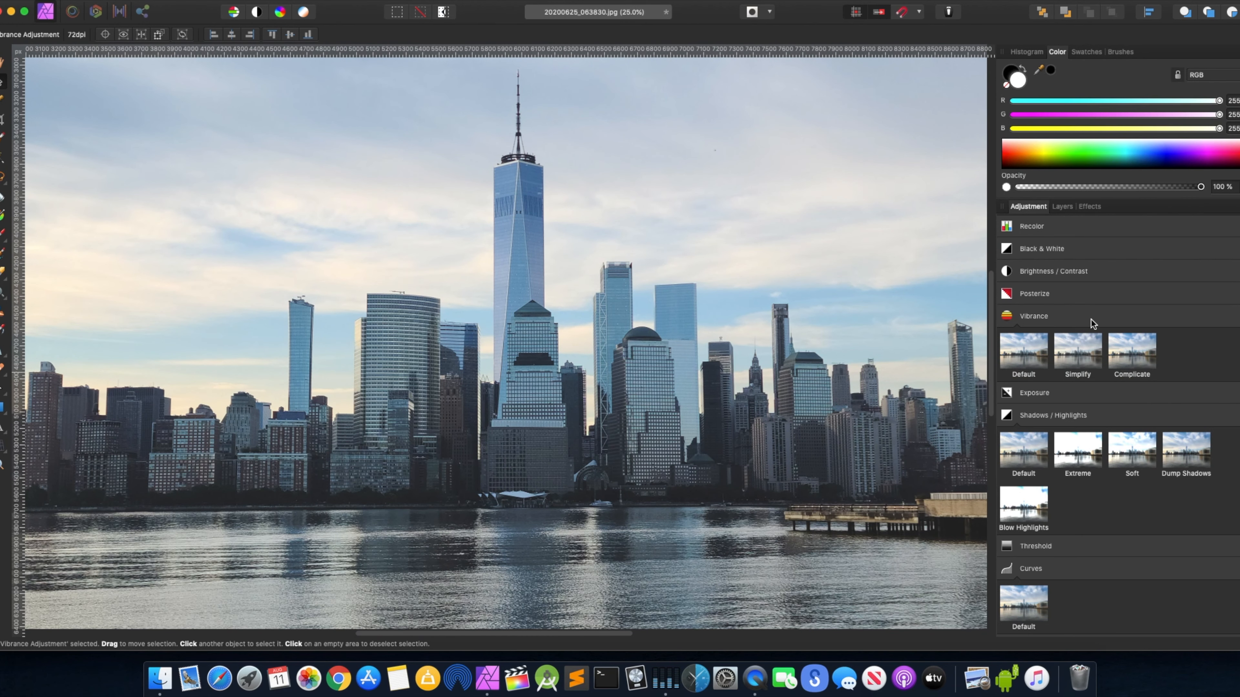
pyautogui.scroll(-5, 1092, 324)
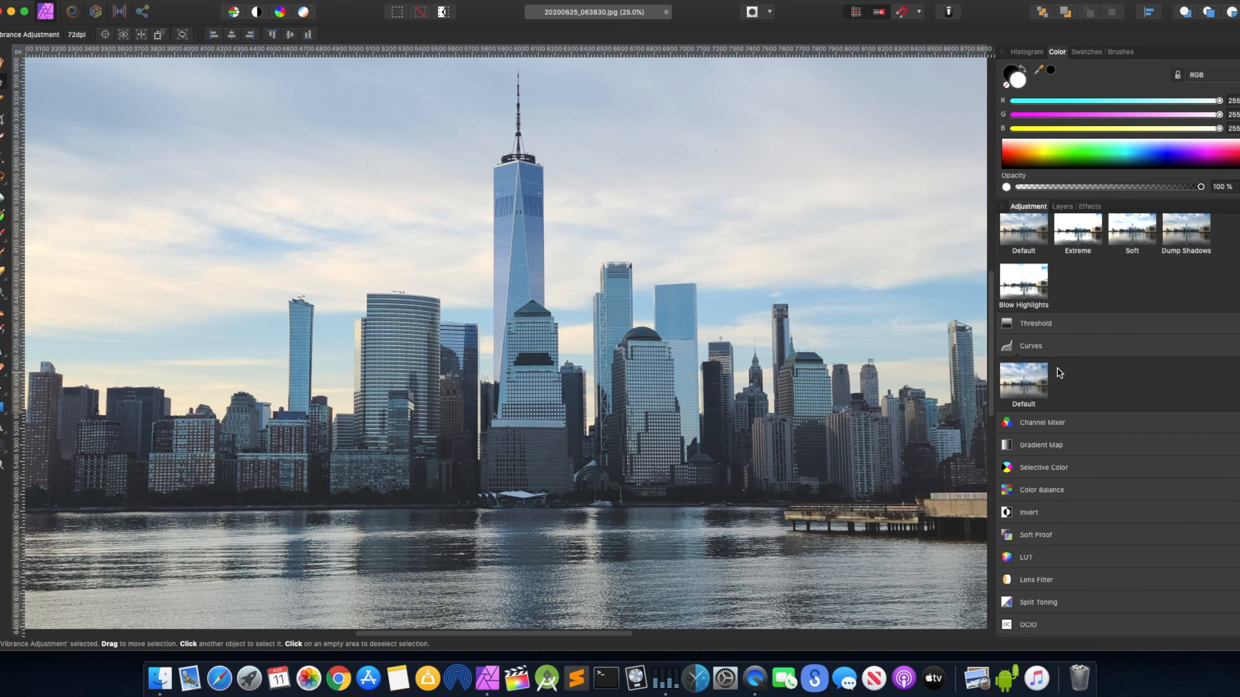
pyautogui.click(1044, 556)
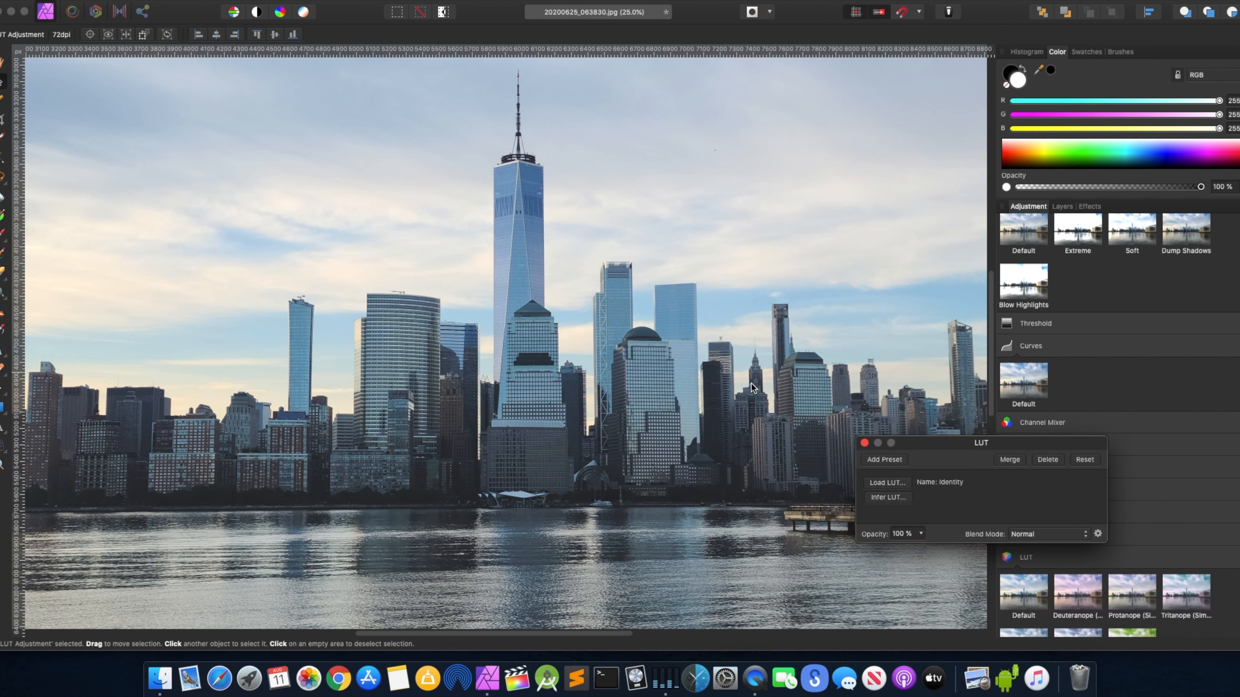
pyautogui.press('super+minus')
pyautogui.press('super+minus')
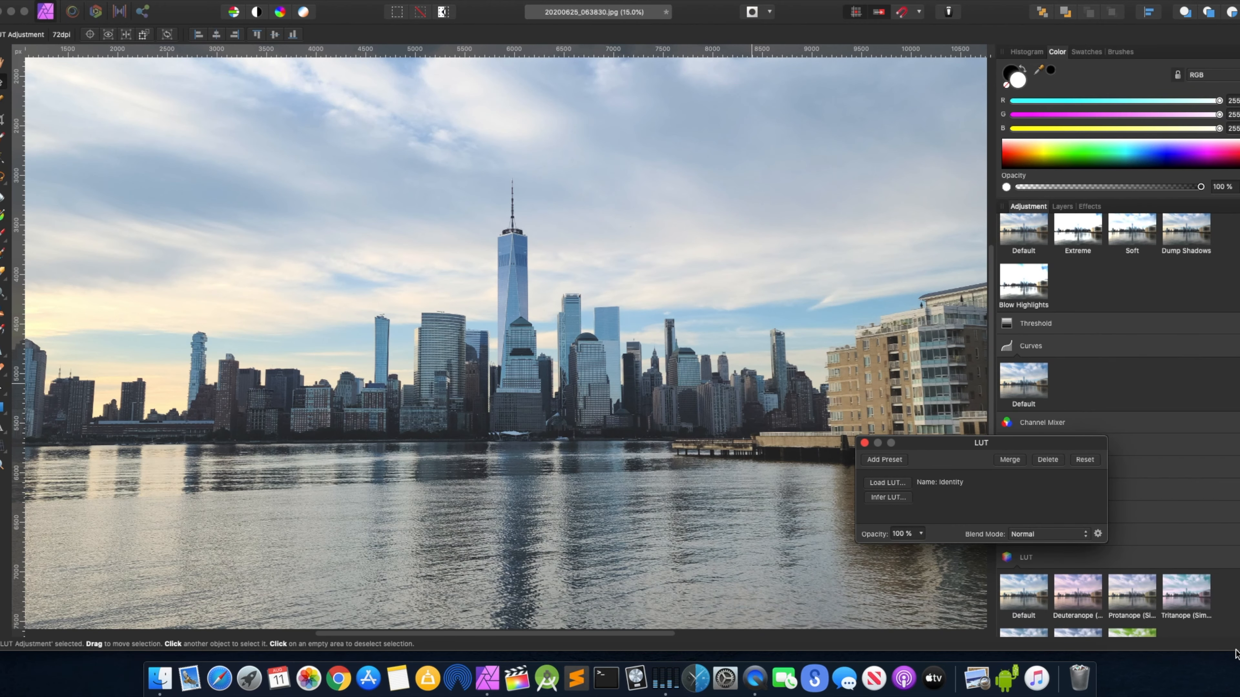
# Try the Deuteranope, Protanope and Tritanope LUT presets on the photo and delete the LUT adjustment
pyautogui.click(1076, 602)
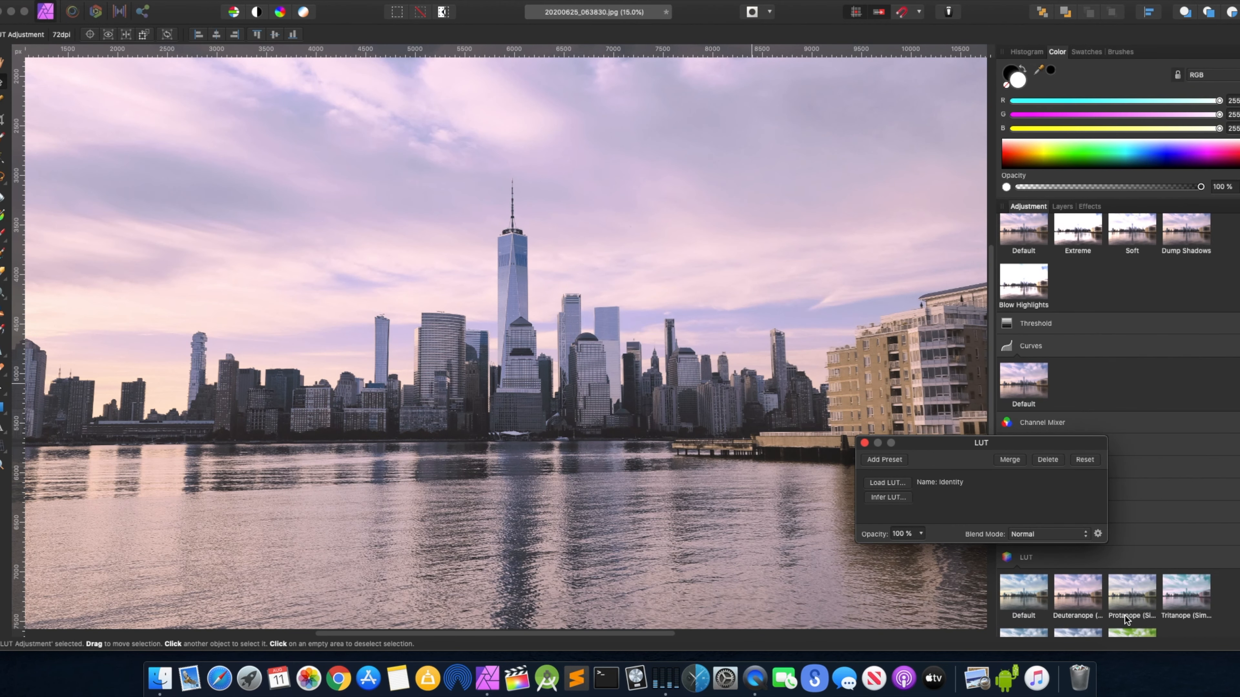
pyautogui.click(1132, 593)
pyautogui.click(1196, 589)
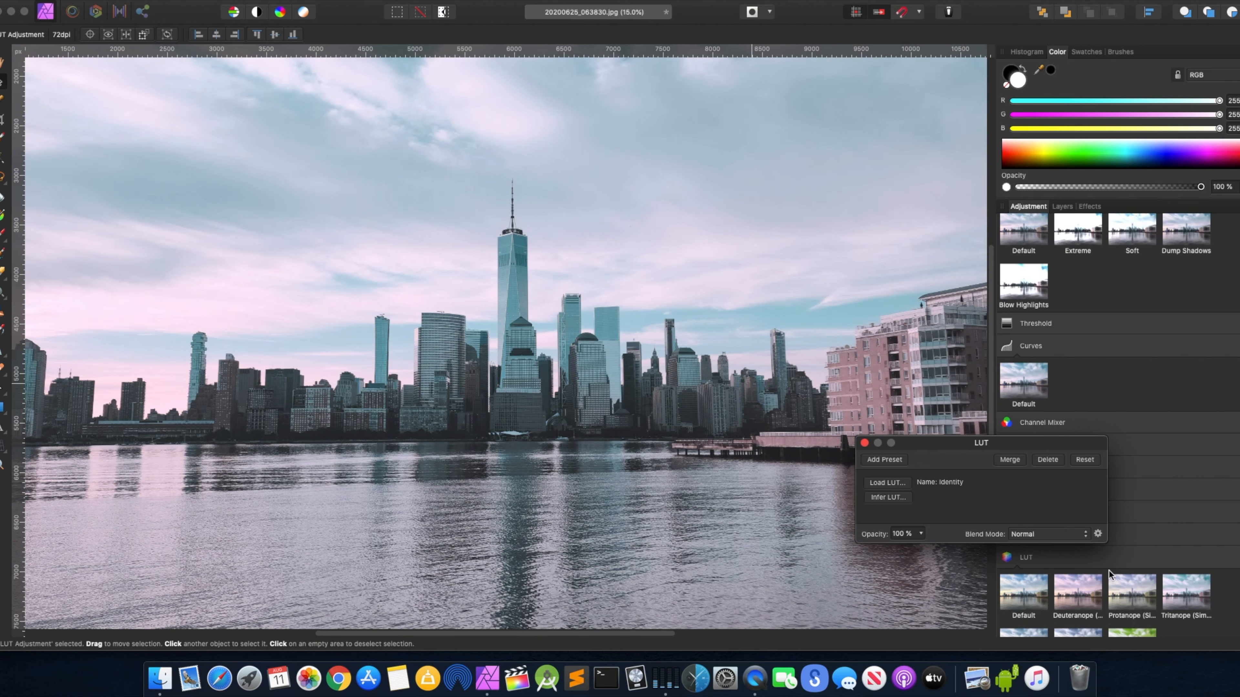
pyautogui.scroll(-3, 1100, 570)
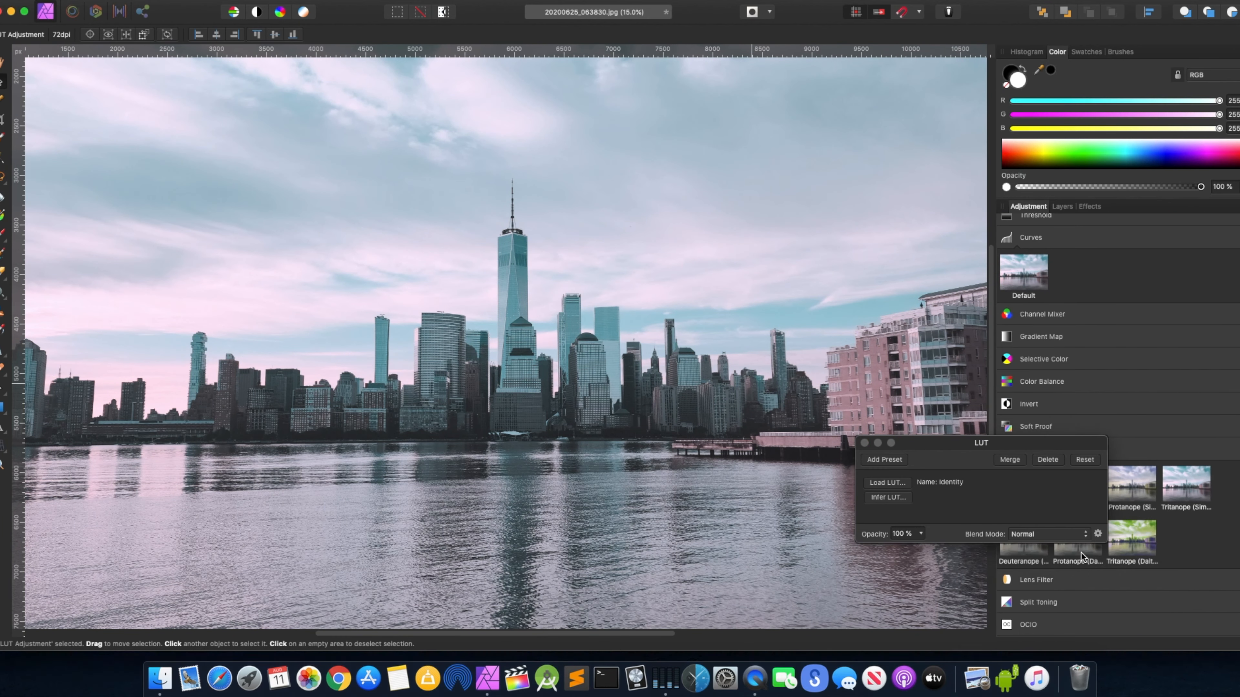
pyautogui.click(1027, 556)
pyautogui.click(1134, 543)
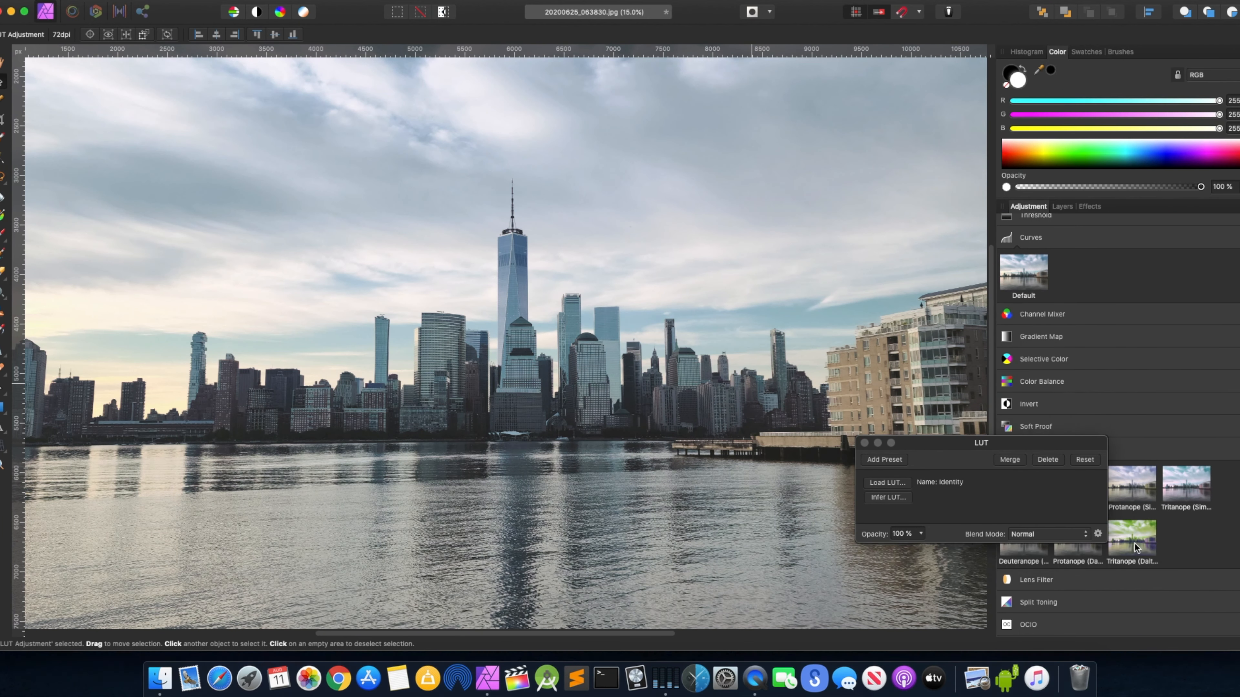
pyautogui.click(1049, 459)
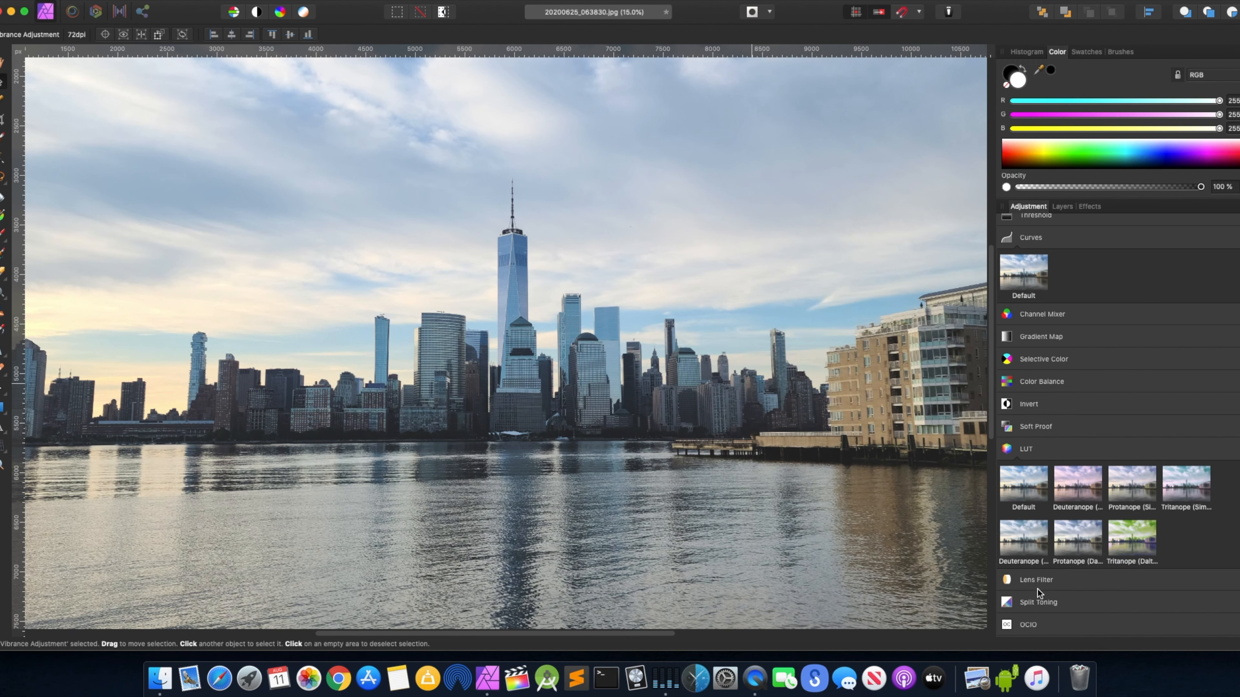
# Try the Invert Hue preset of the HSL adjustment on the whole photo and remove it
pyautogui.scroll(6, 1030, 537)
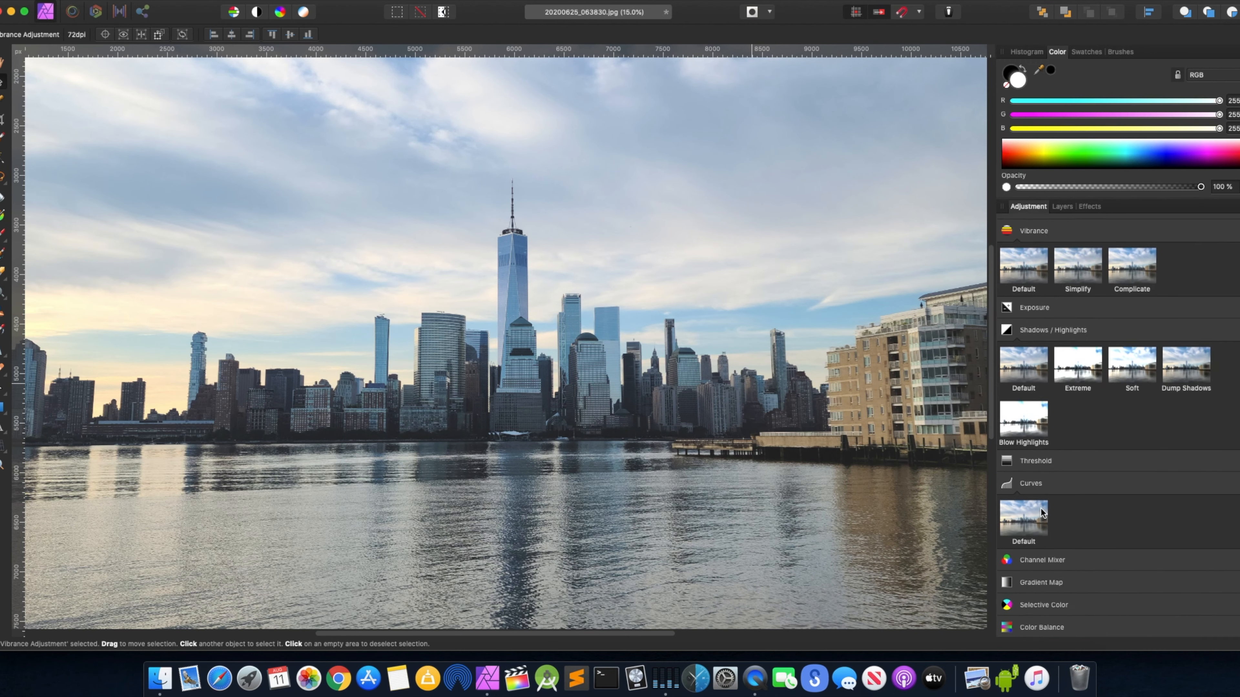
pyautogui.scroll(2, 1041, 508)
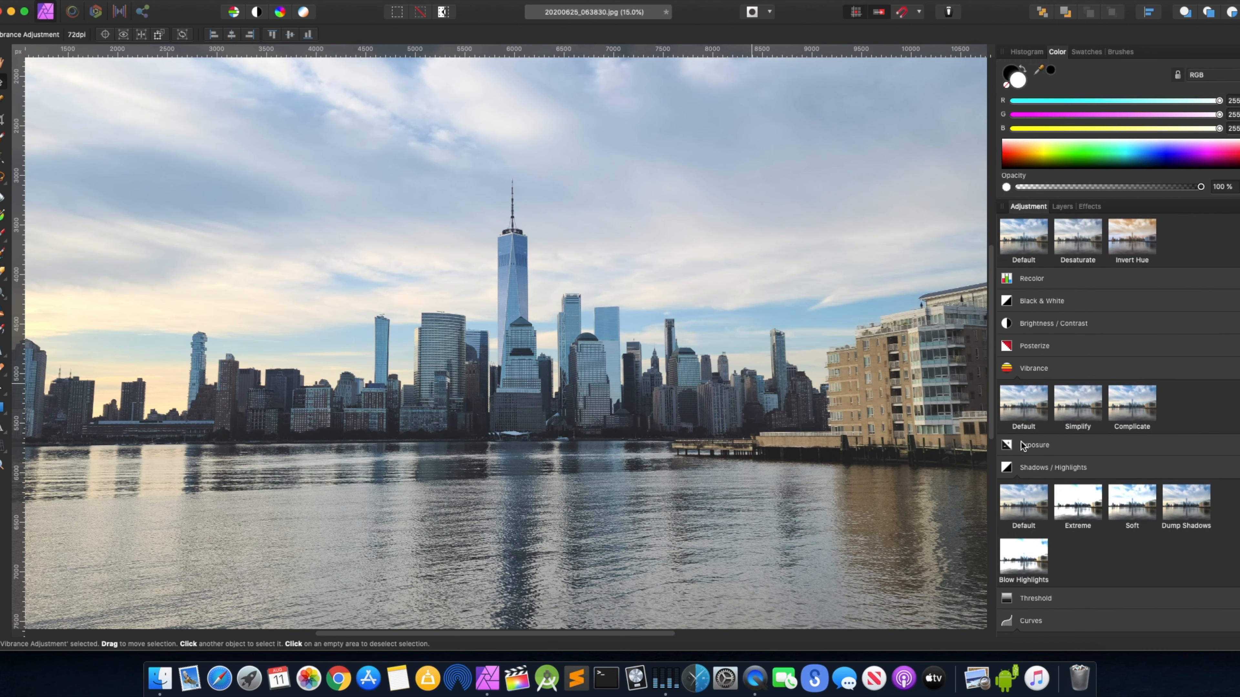
pyautogui.press('super+0')
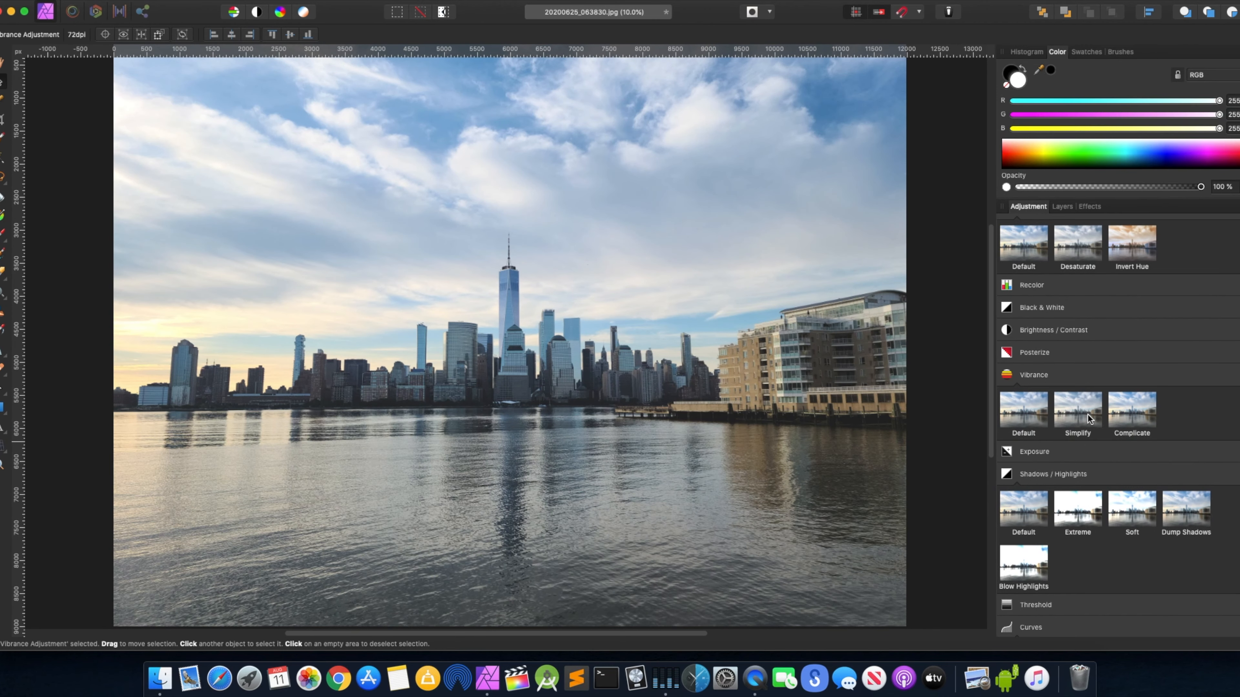
pyautogui.scroll(2, 1086, 414)
pyautogui.click(1123, 312)
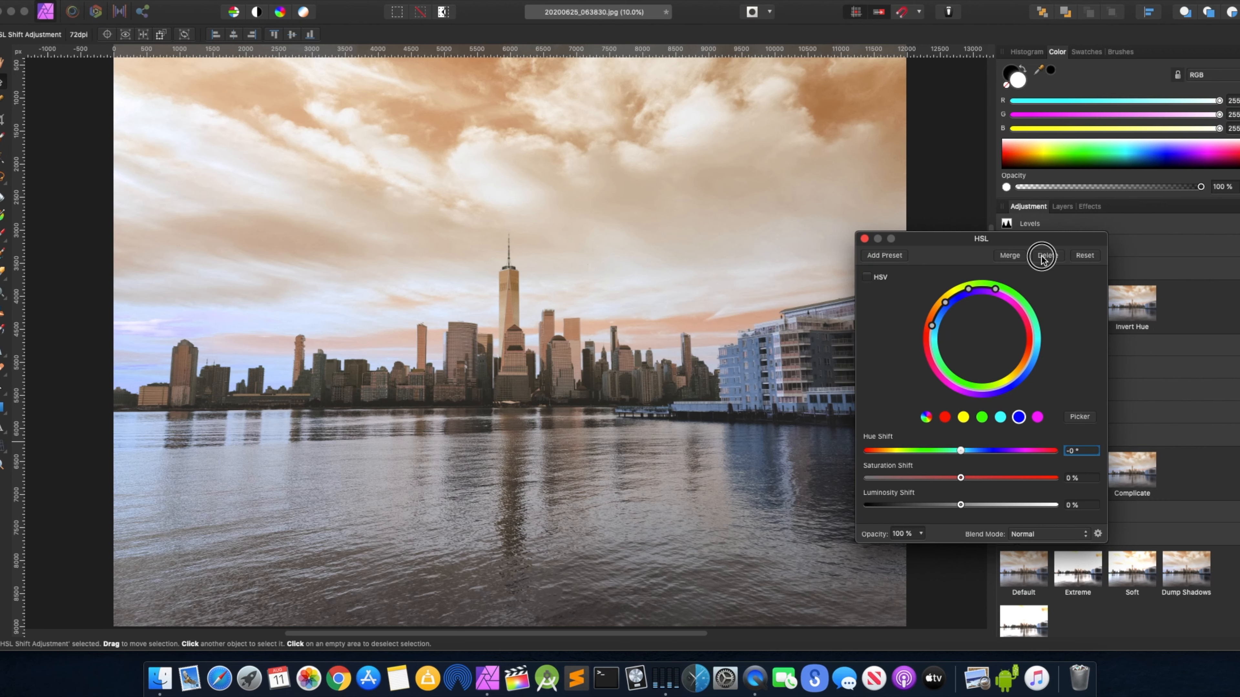
pyautogui.press('super+z')
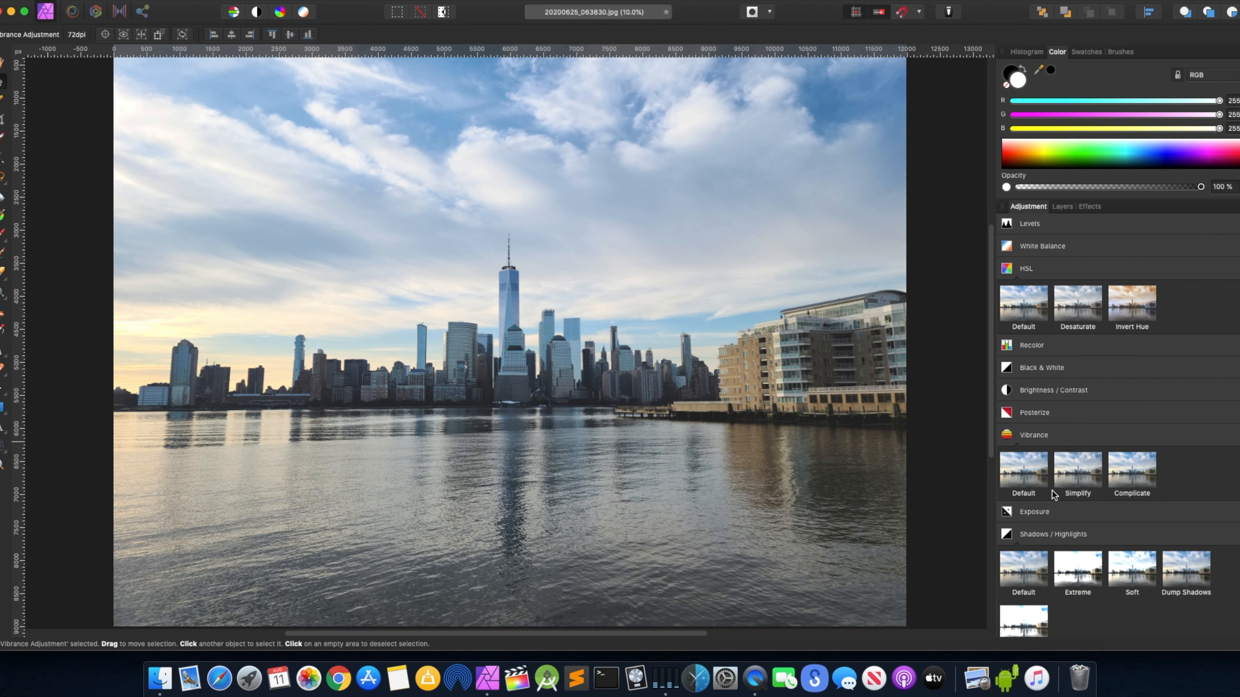
# Add a Gradient Map adjustment to the photo
pyautogui.scroll(-1, 1052, 491)
pyautogui.scroll(-10, 1059, 389)
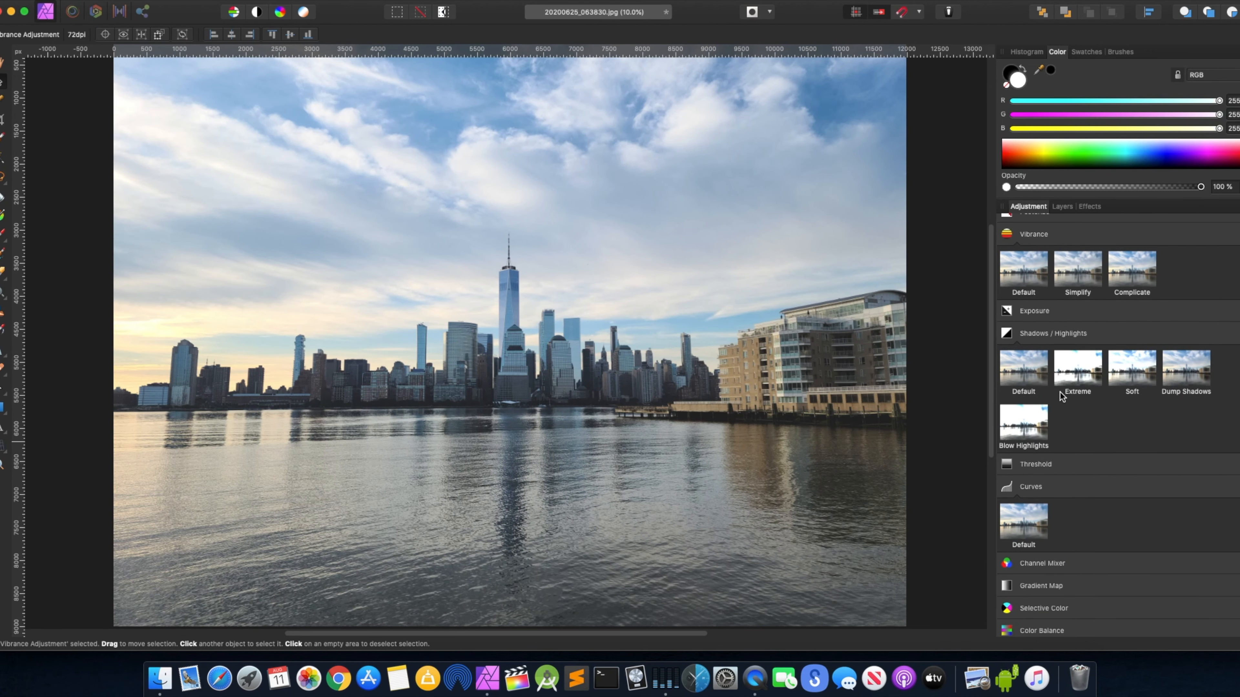
pyautogui.scroll(-3, 1058, 393)
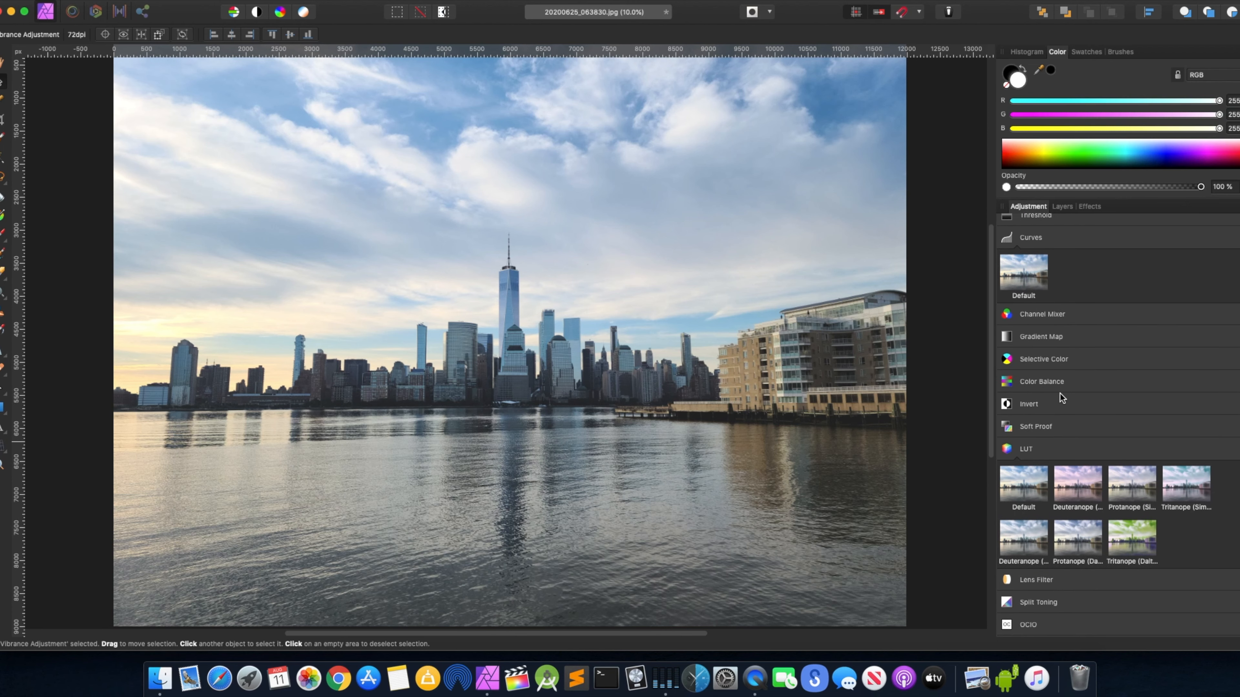
pyautogui.click(1055, 343)
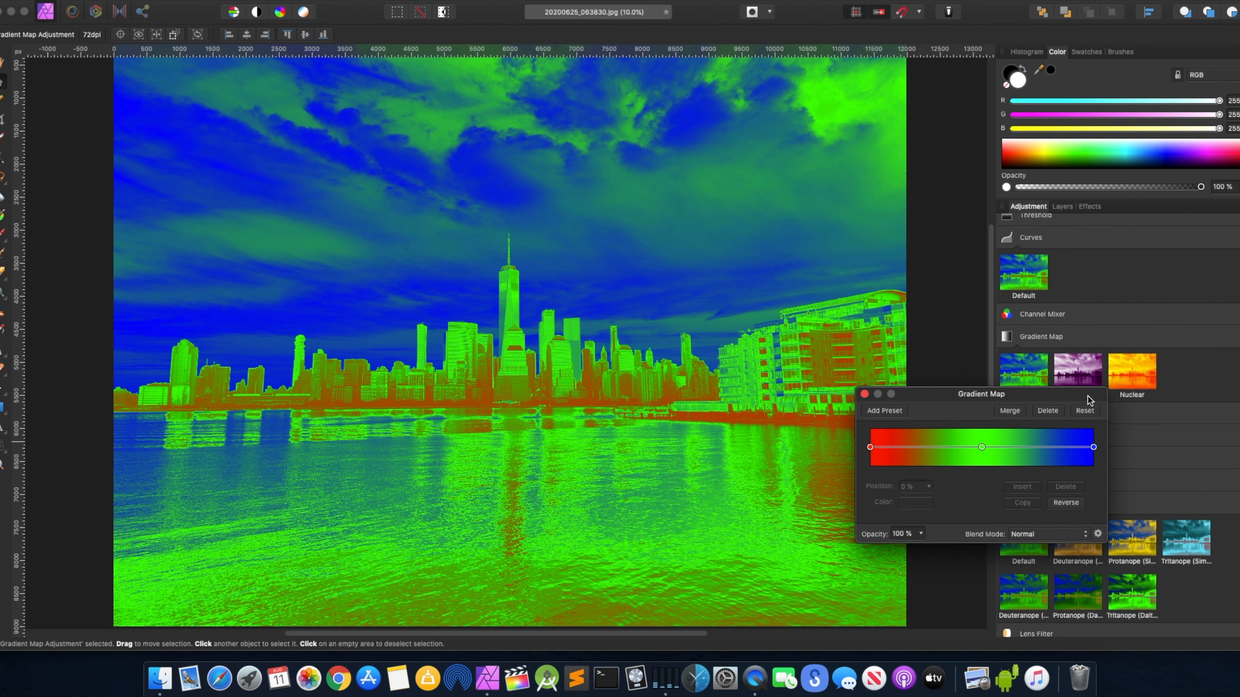
# Undo the Gradient Map adjustment on the photo
pyautogui.press('super+z')
pyautogui.scroll(-2, 1093, 463)
pyautogui.scroll(10, 1025, 396)
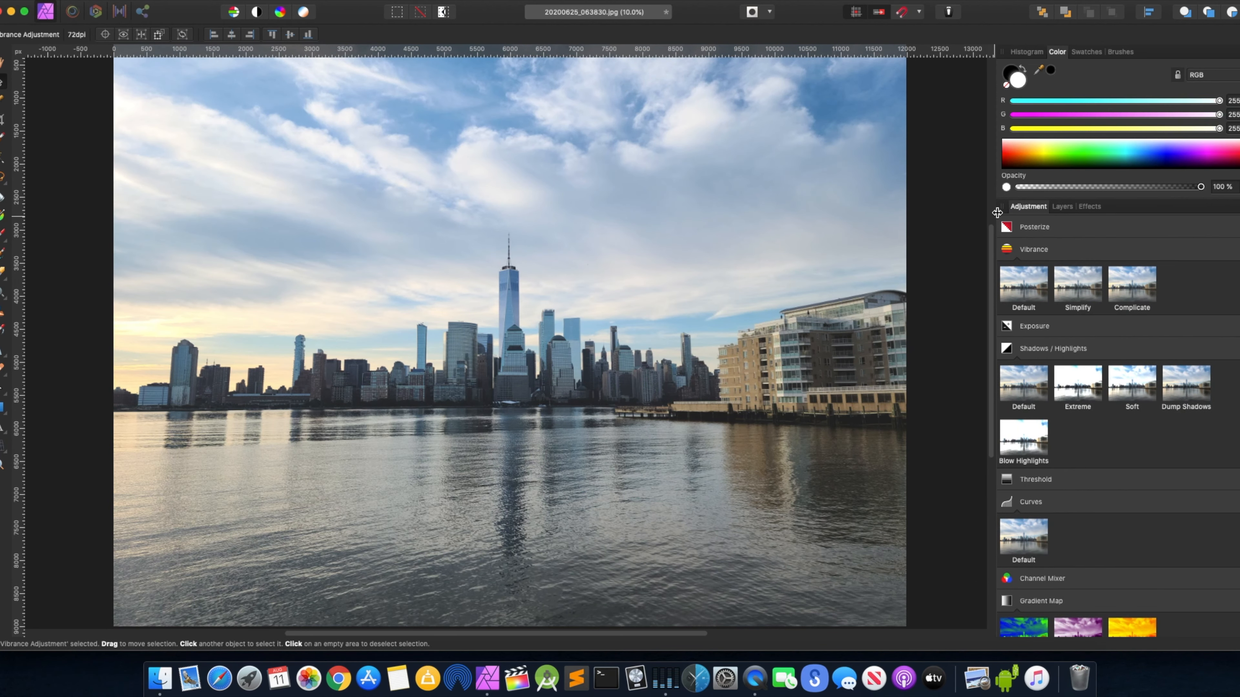
# Hide the Vibrance, HSL Shift, Curves and Shadows / Highlights adjustment layers and show them again to compare the edit with the original photo
pyautogui.click(1060, 206)
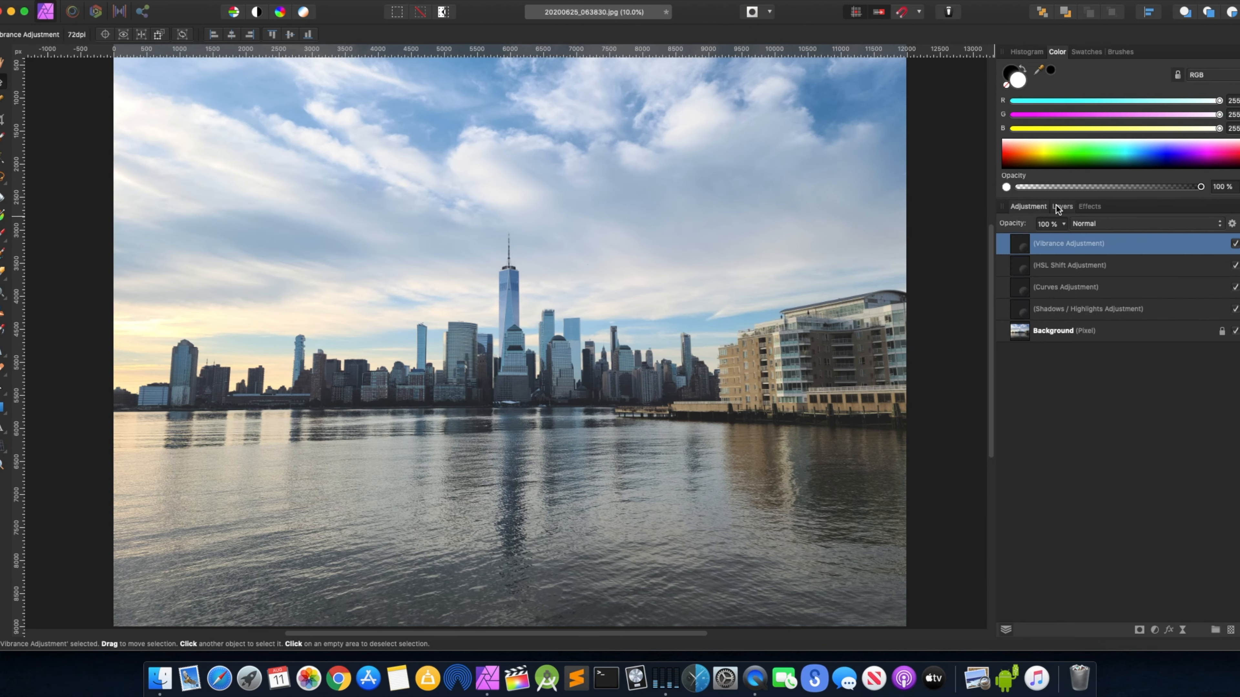
pyautogui.click(1235, 243)
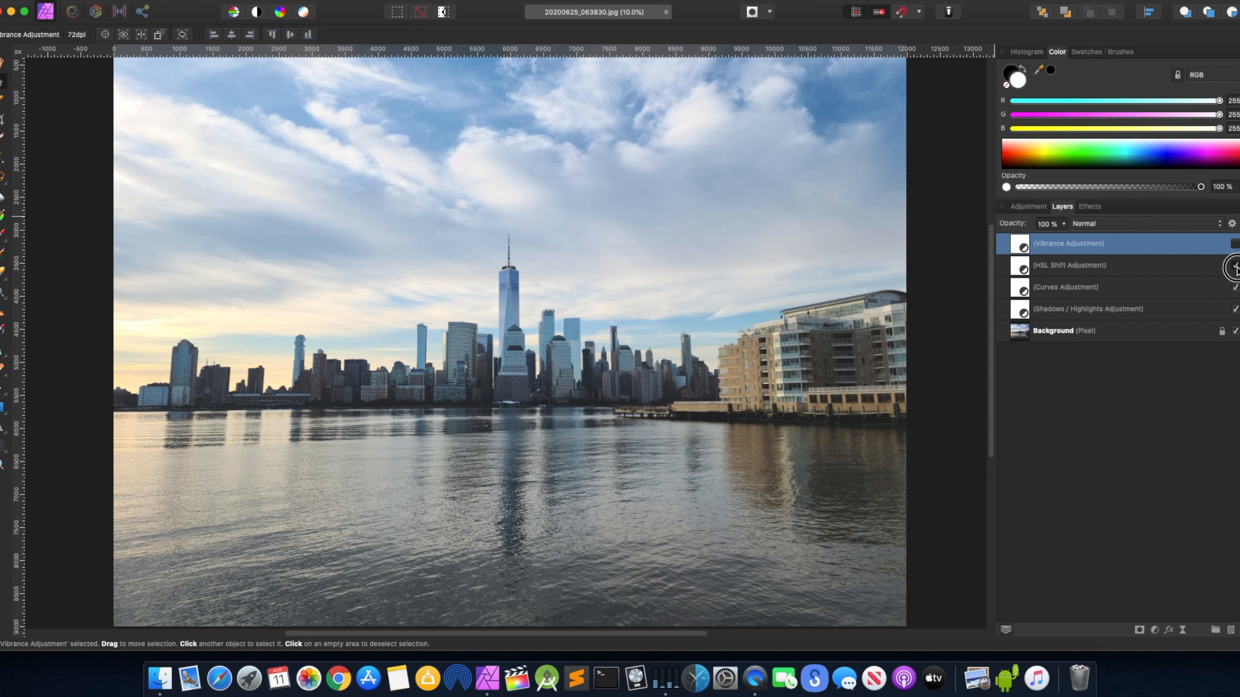
pyautogui.click(1235, 265)
pyautogui.click(1235, 287)
pyautogui.click(1235, 309)
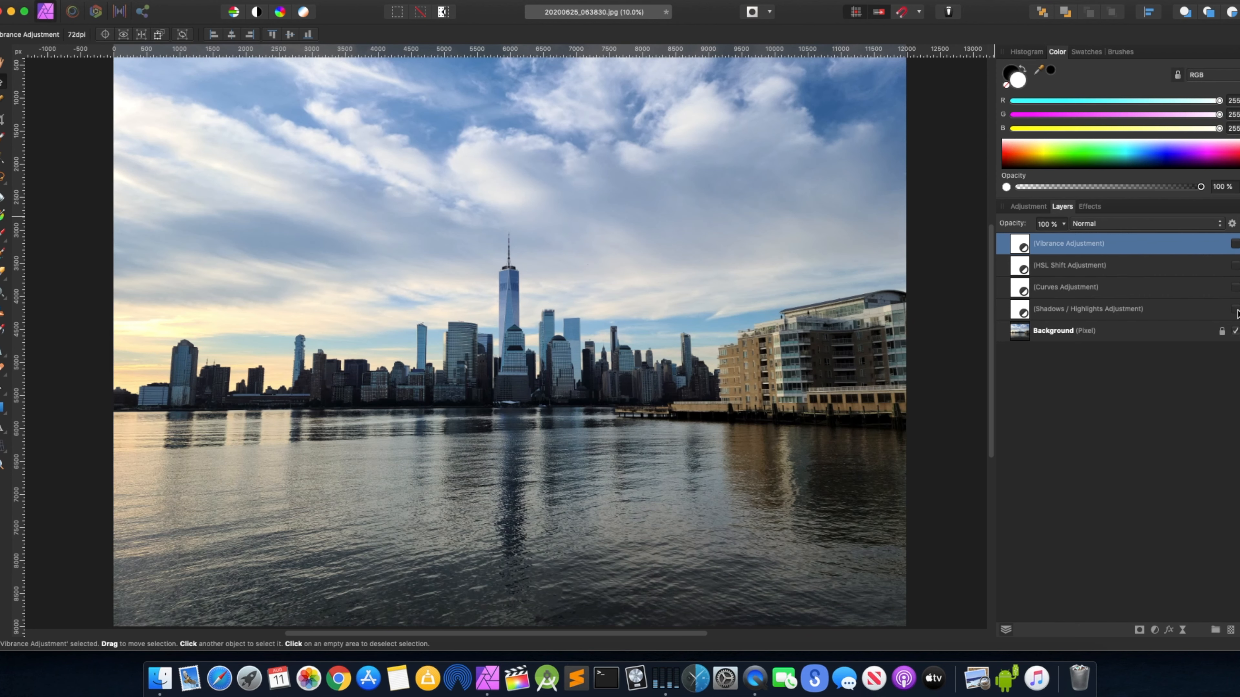
pyautogui.click(1236, 309)
pyautogui.click(1235, 265)
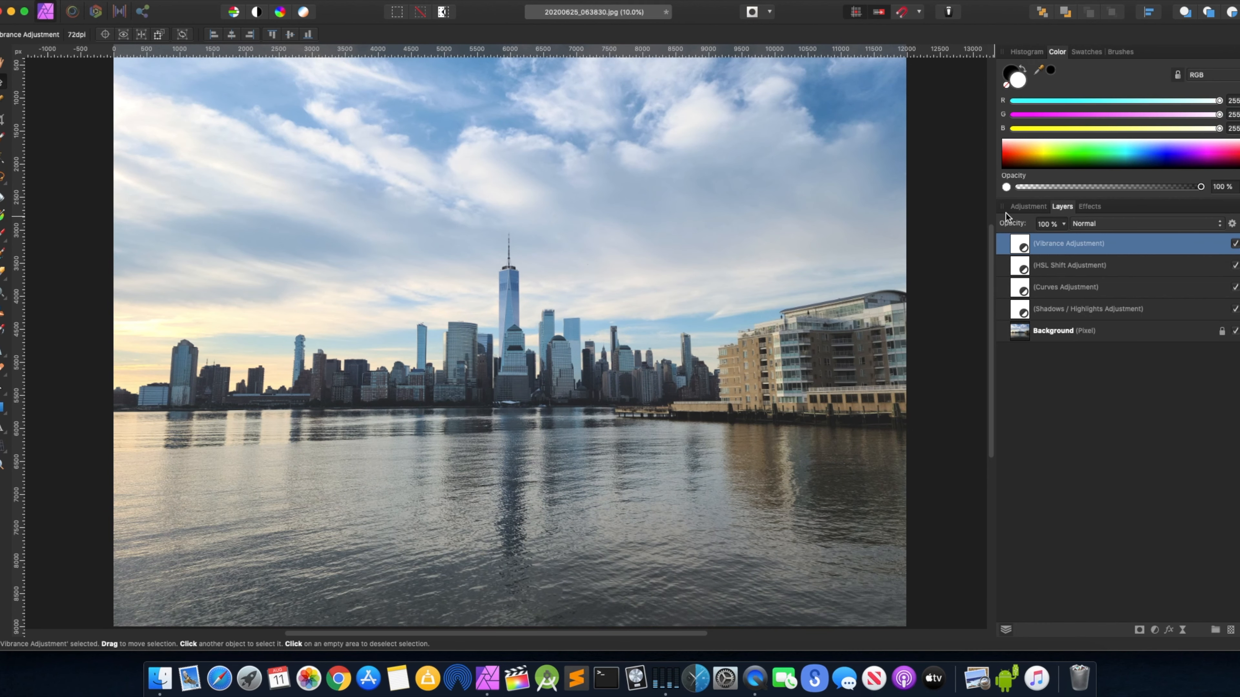
# Add a Black & White adjustment with red 57%, yellow 227%, green 0%, cyan 73%, blue -68% and magenta 118%
pyautogui.click(1018, 209)
pyautogui.click(1074, 370)
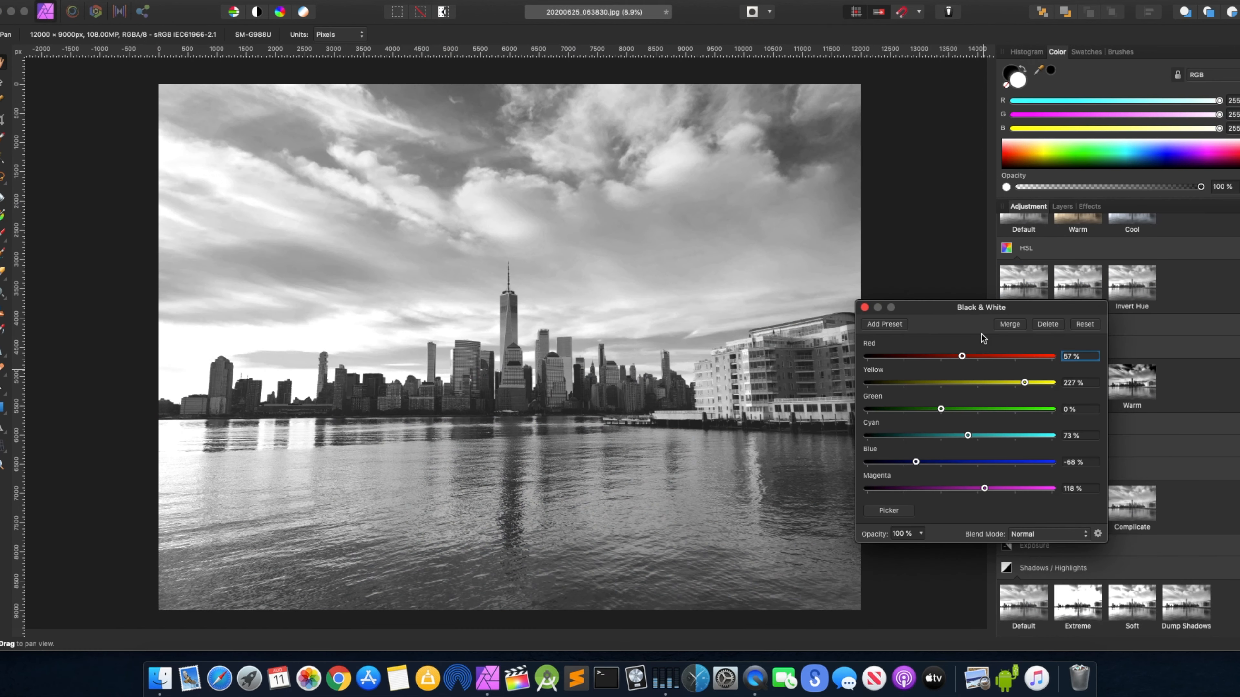
pyautogui.click(864, 308)
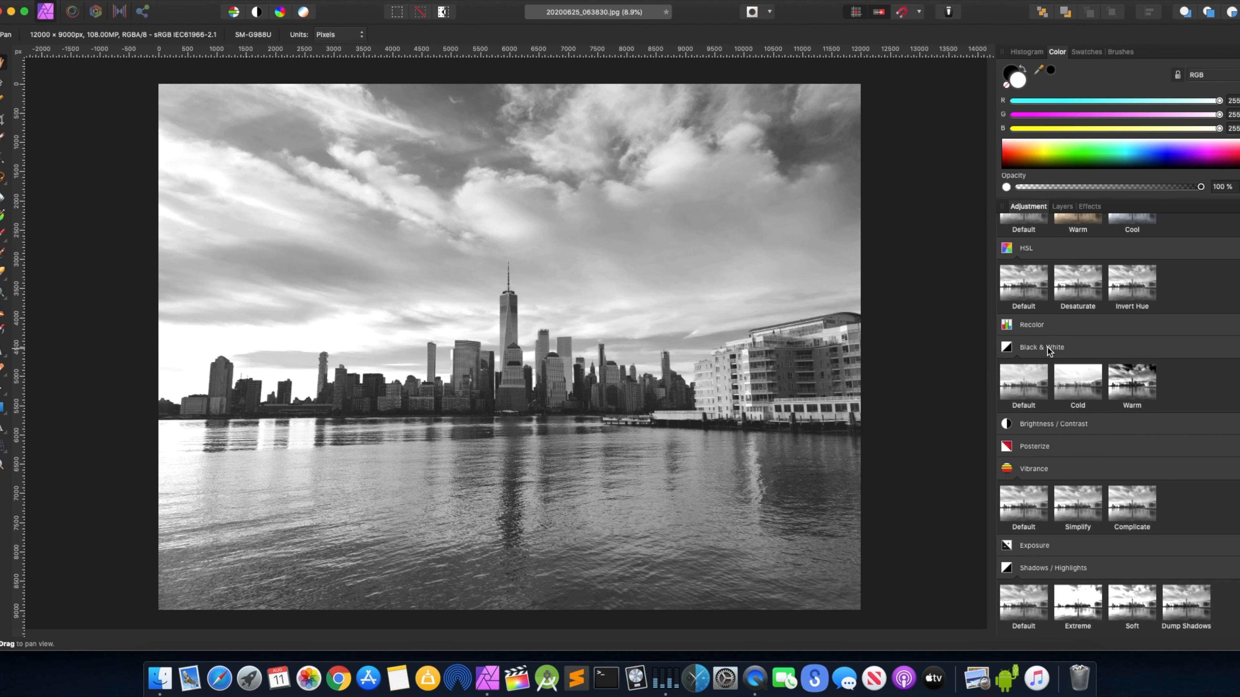
# Hide the Black & White adjustment layer to bring back the colour version of the photo
pyautogui.scroll(3, 1046, 348)
pyautogui.click(1060, 206)
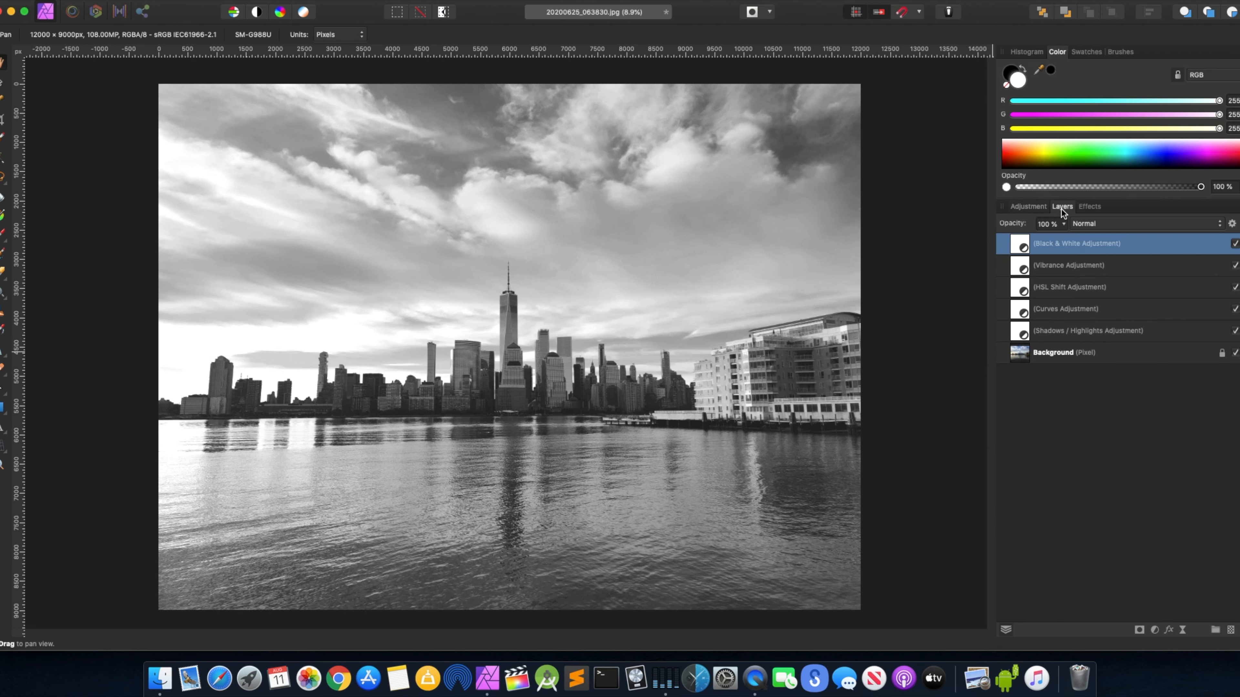
pyautogui.click(1235, 243)
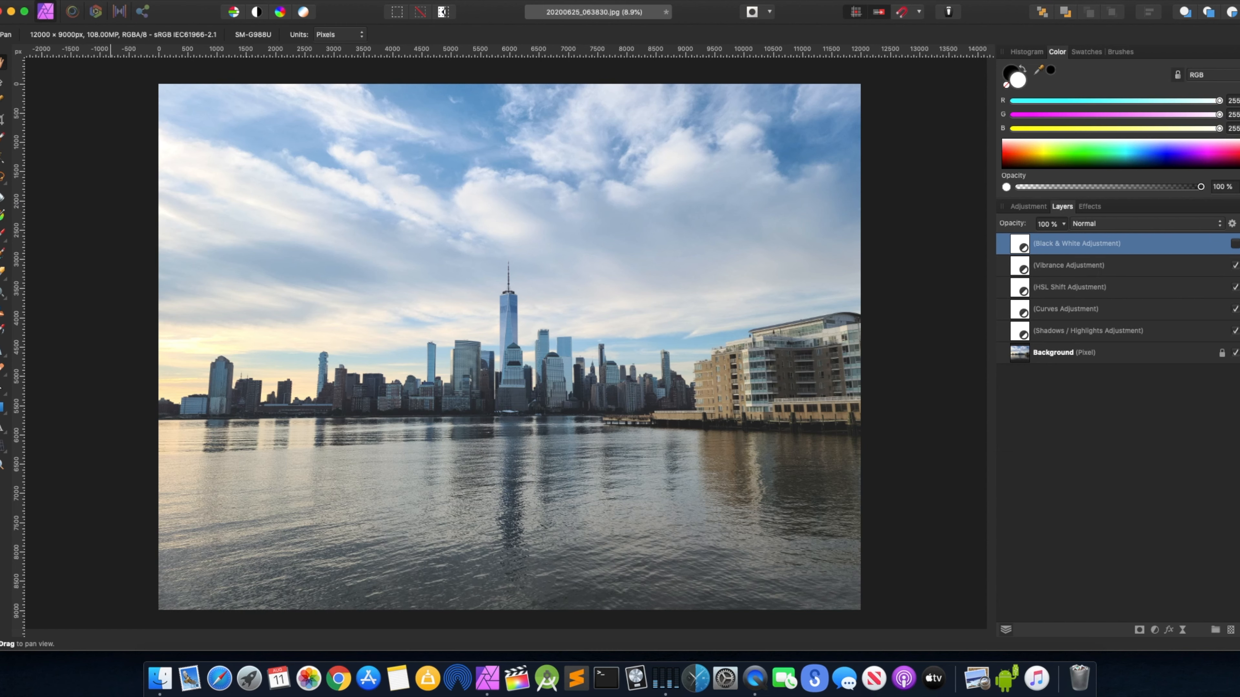
pyautogui.click(105, 0)
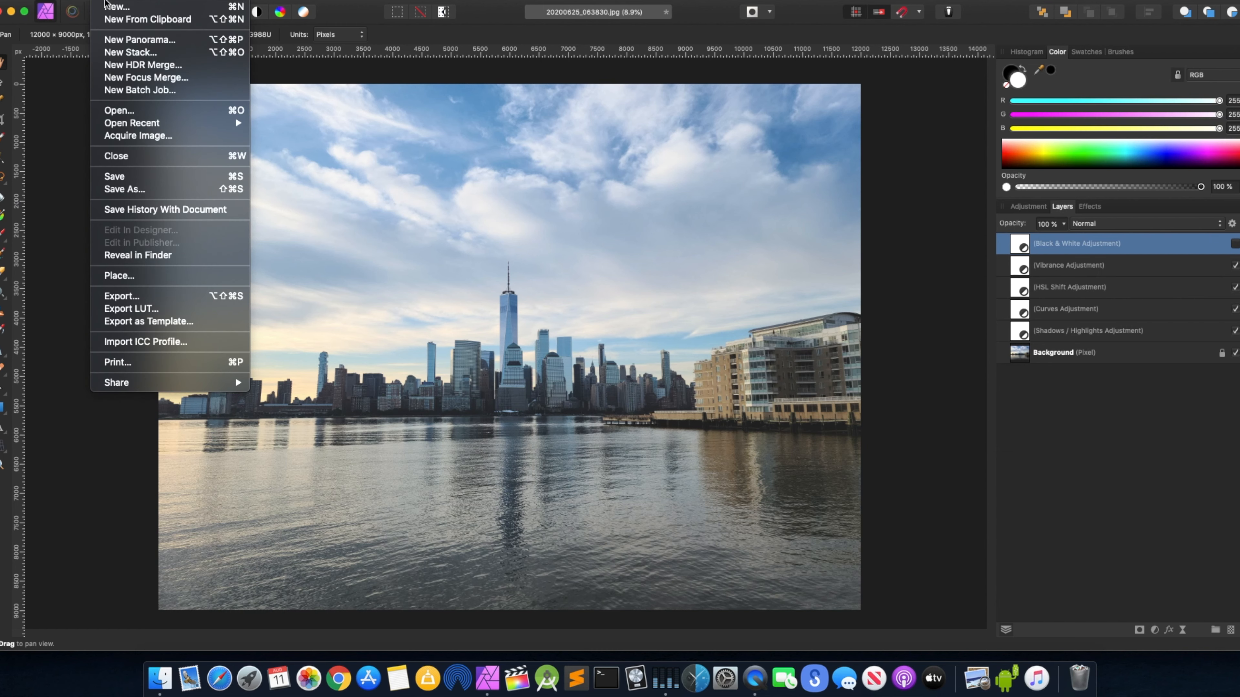
pyautogui.click(933, 295)
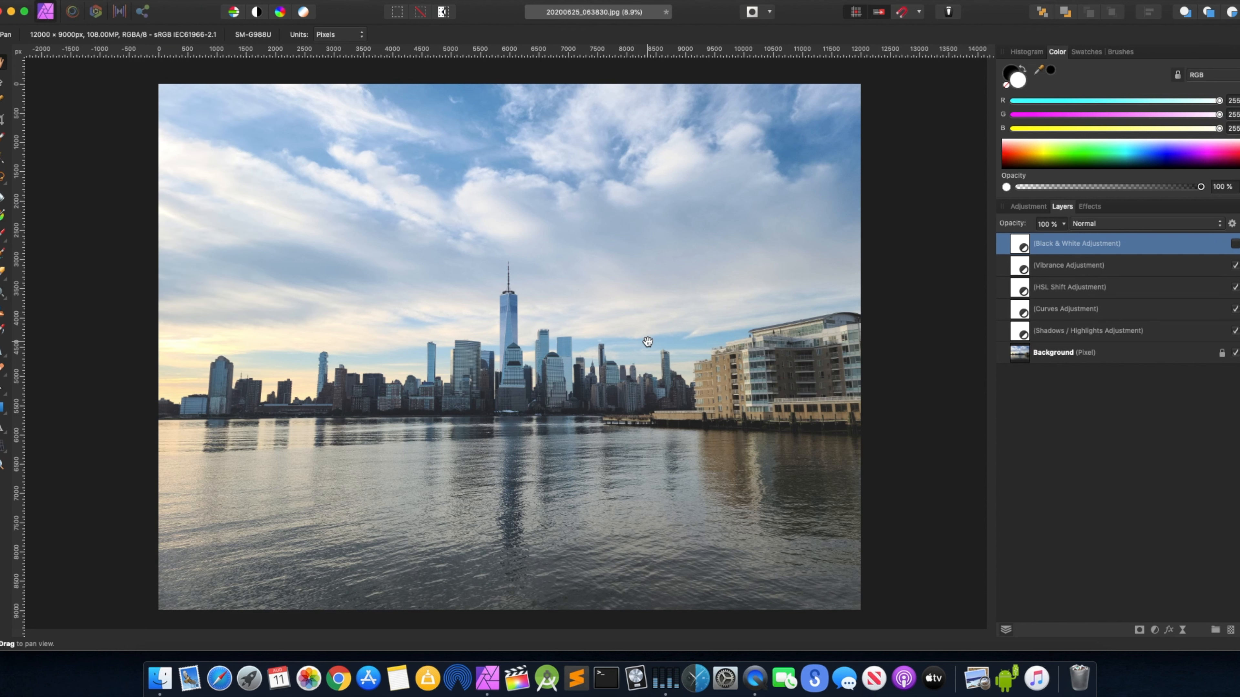